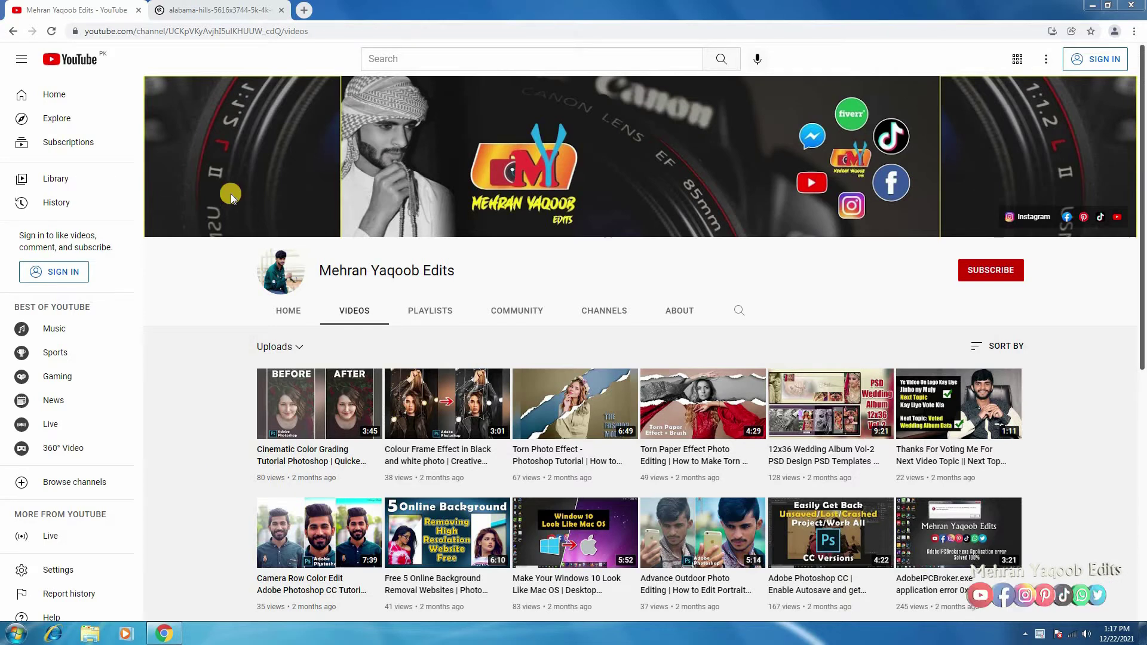
click(218, 11)
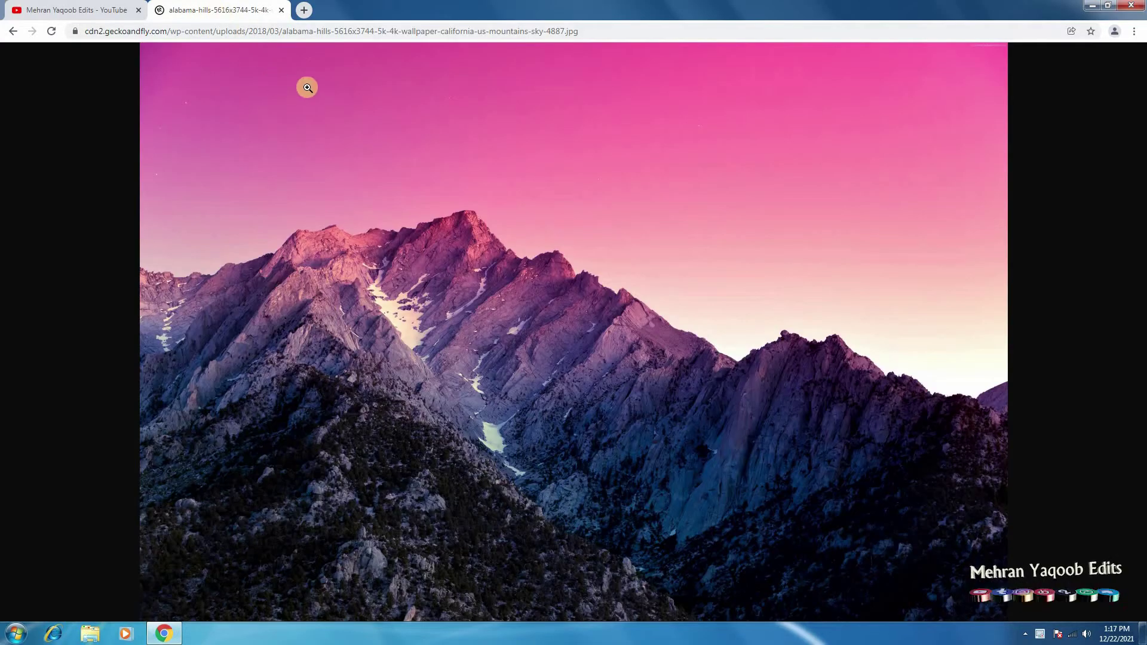
right_click(338, 101)
click(358, 113)
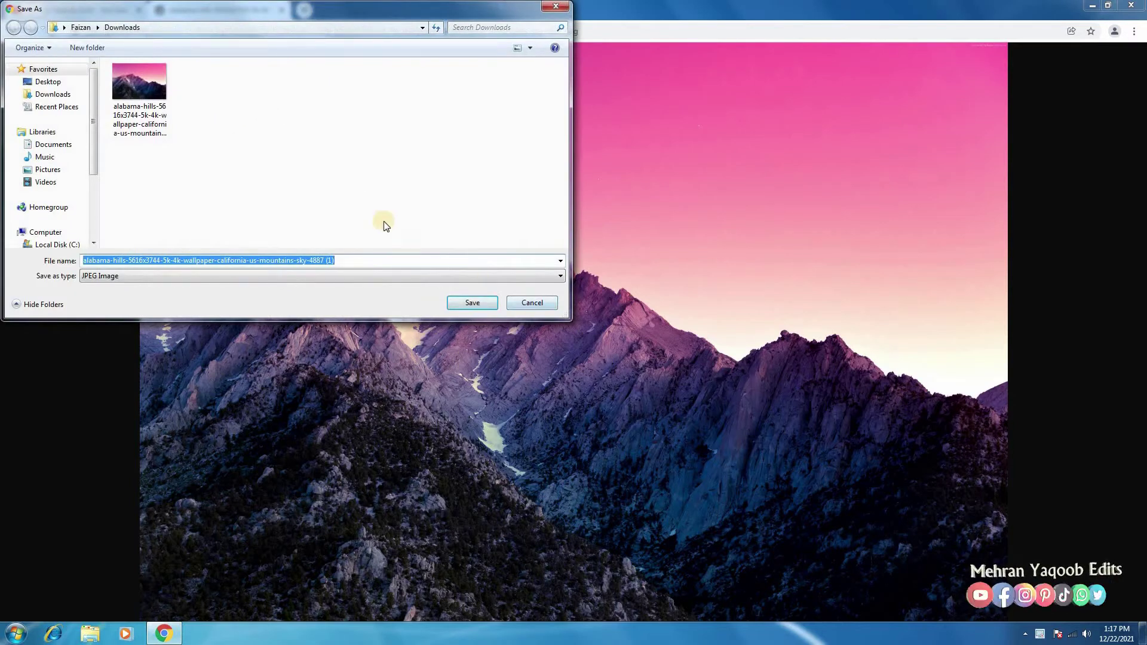
click(553, 302)
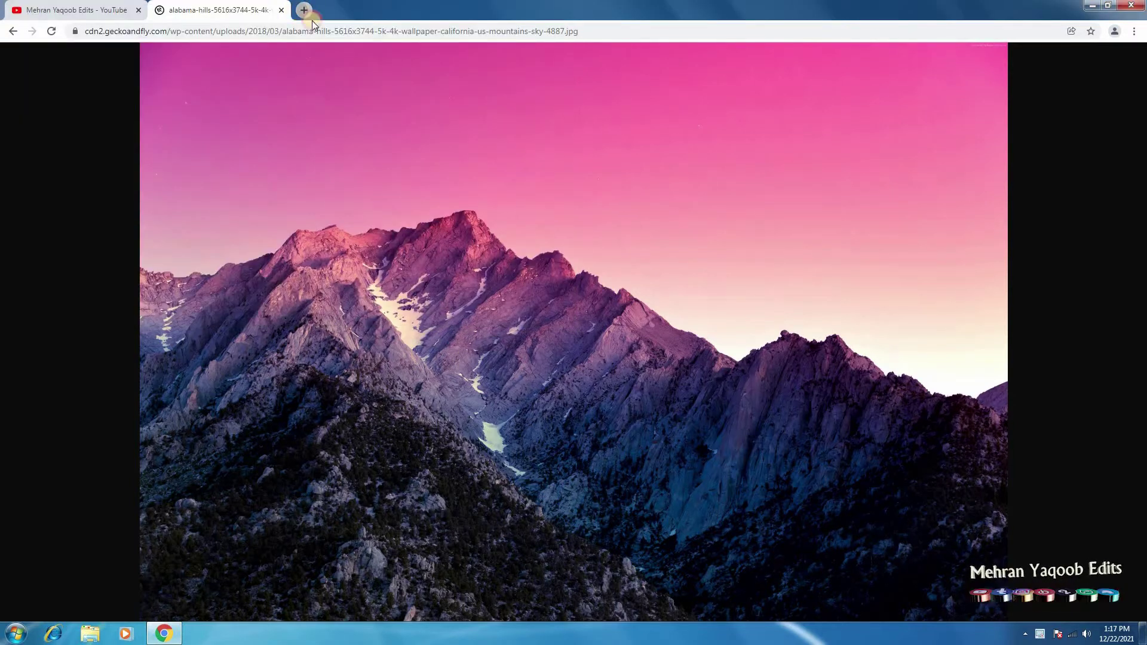
Search the web for "winstep nexus" in a new browser tab.
click(301, 11)
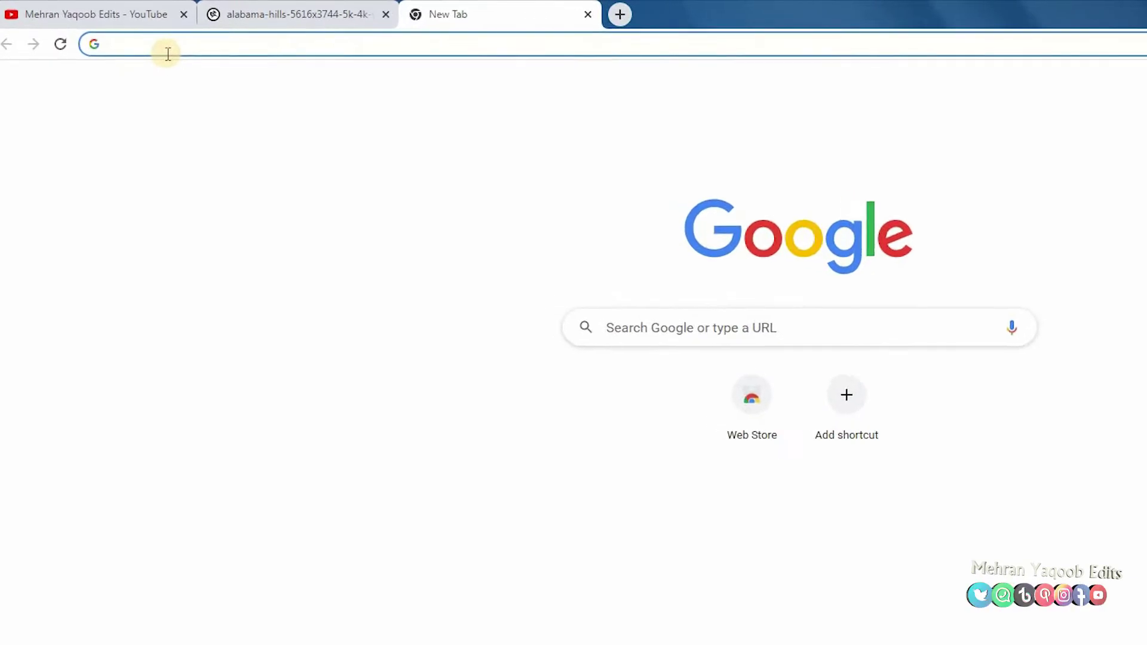
text(win)
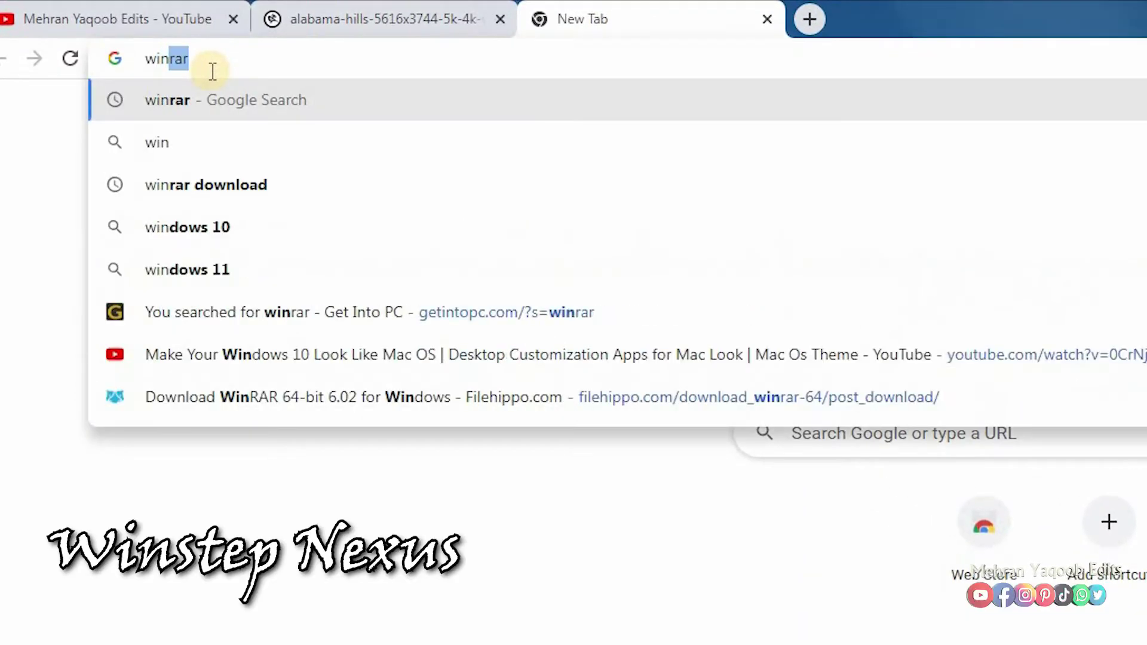
text(step)
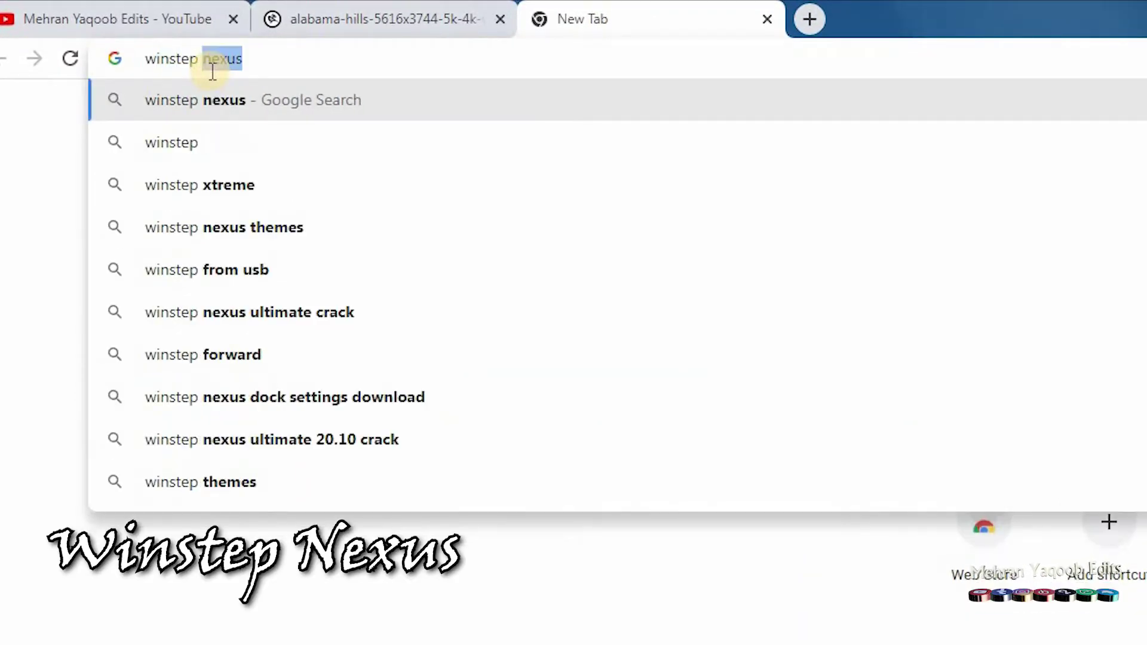
key(Return)
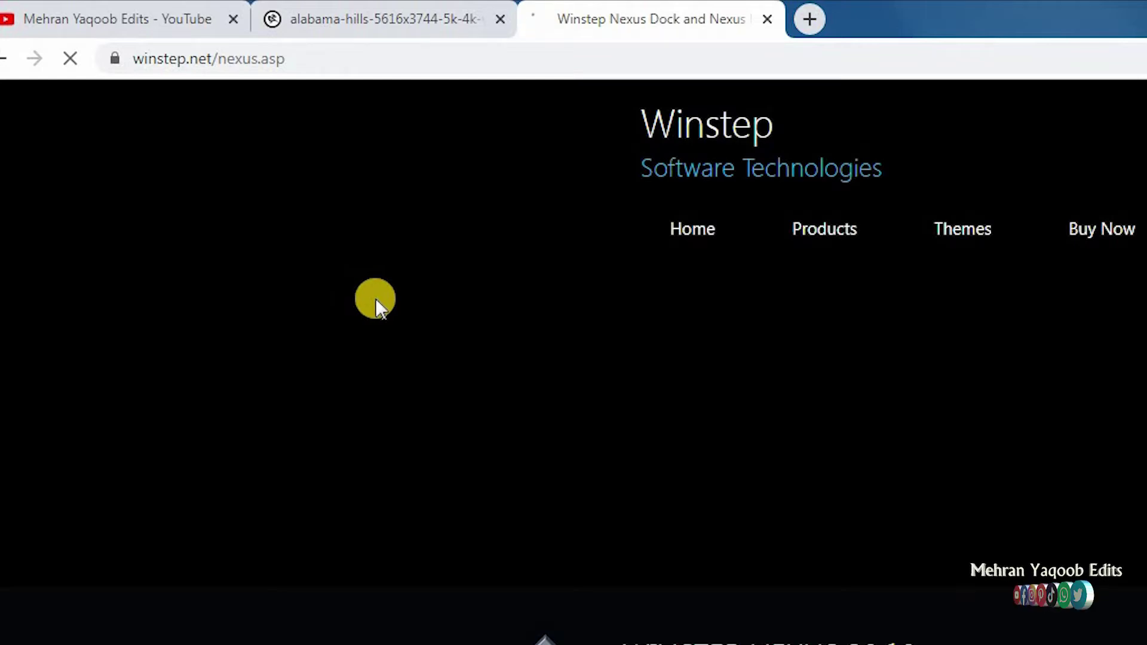
Find the free Winstep Nexus edition on the winstep.net Nexus page and choose to download it.
scroll(467, 368, down, 3)
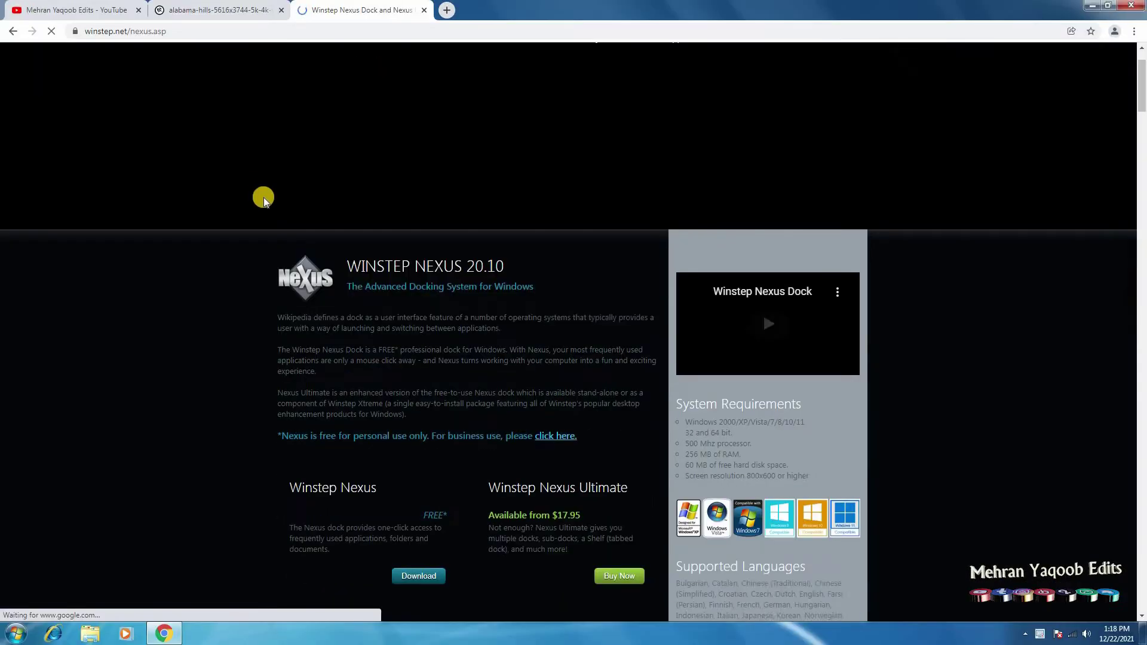
scroll(275, 210, down, 3)
scroll(289, 233, up, 1)
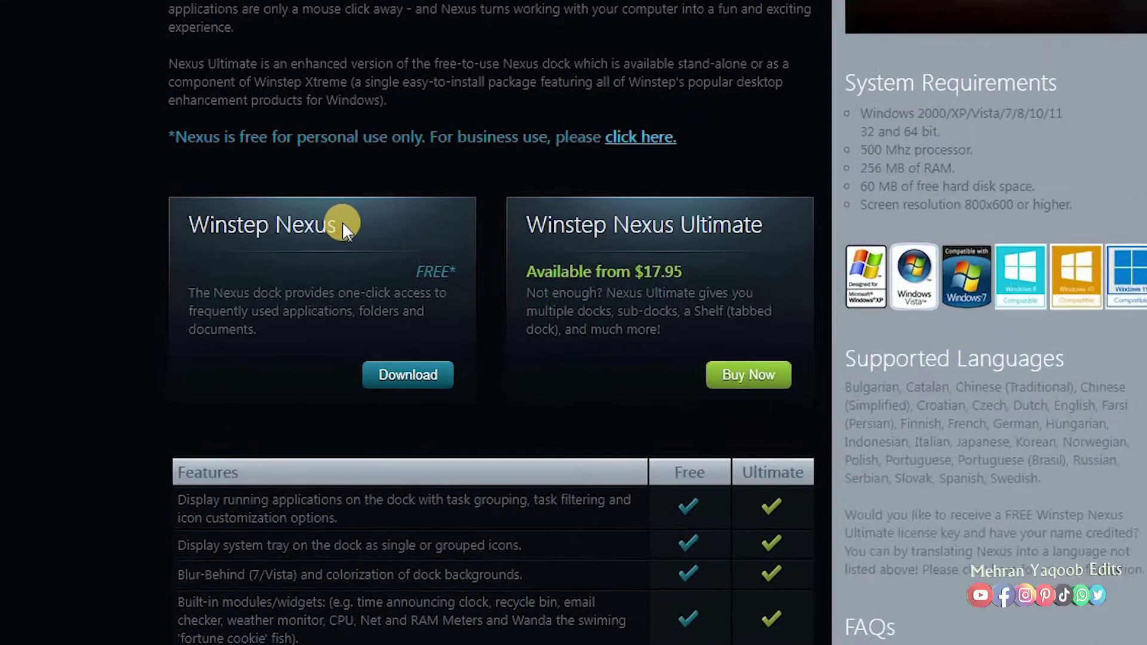
drag(330, 226, 141, 249)
click(36, 264)
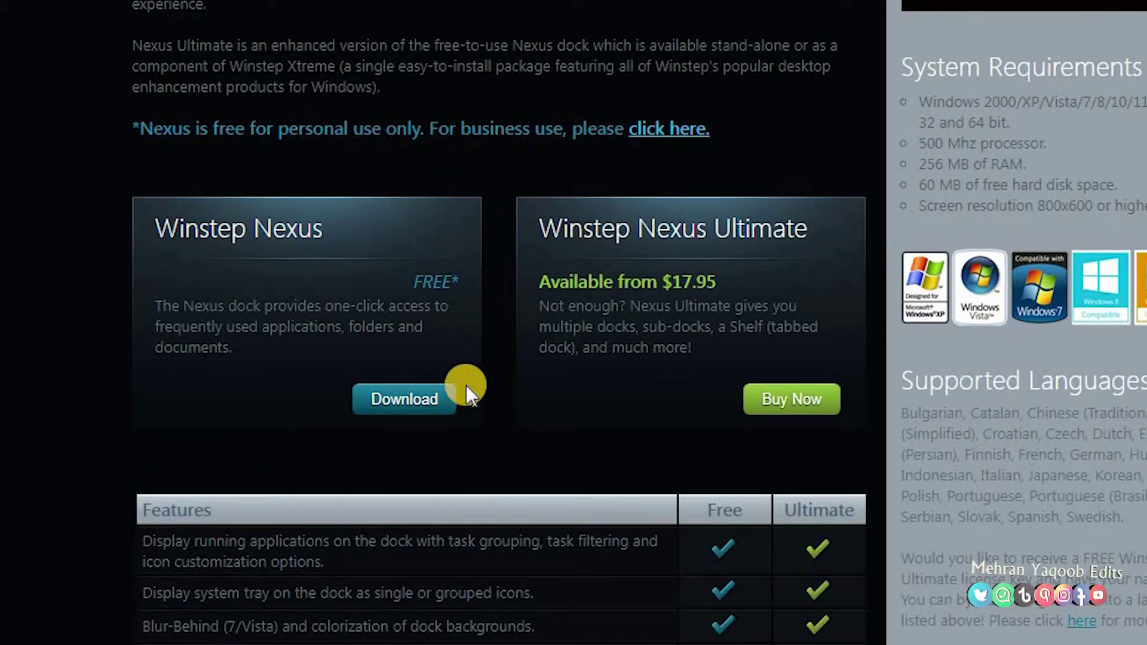
click(441, 283)
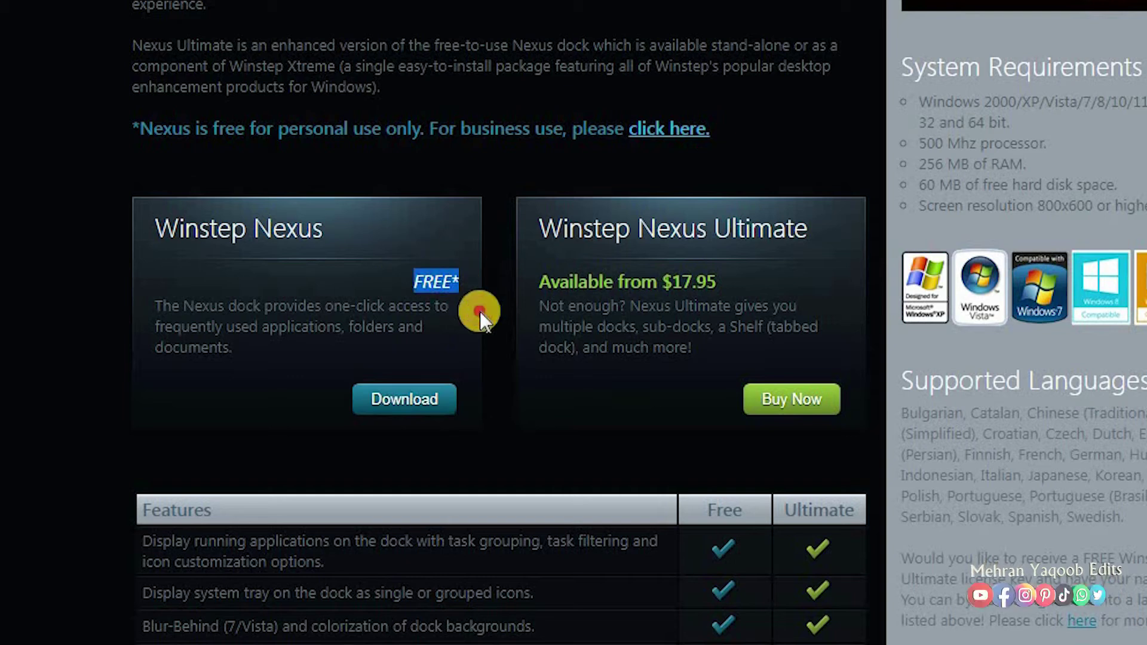
click(426, 399)
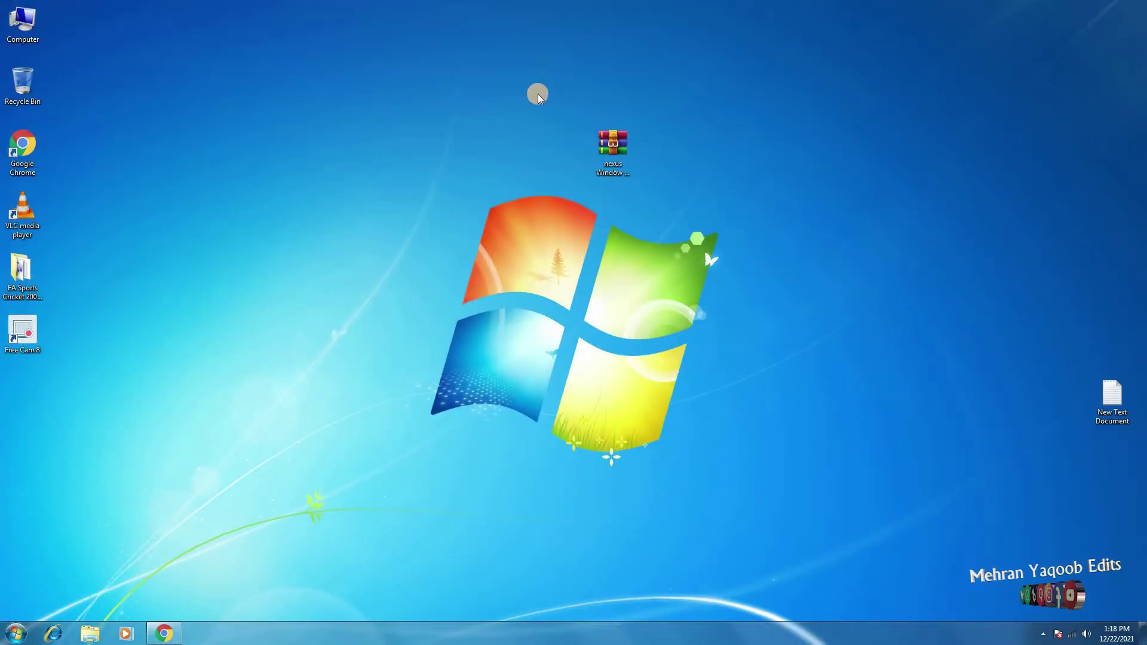
Extract the nexus Window to Mac archive onto the desktop and move NexusSetup and ReadMe away from the other icons.
drag(538, 89, 710, 198)
drag(613, 146, 567, 151)
right_click(567, 150)
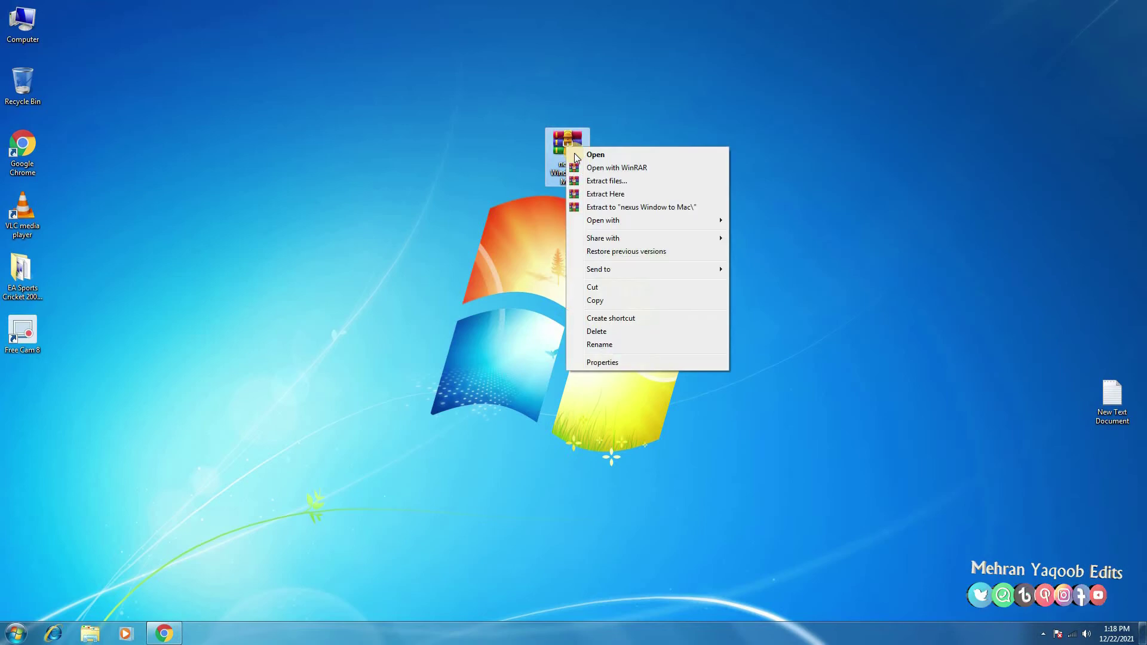
click(622, 195)
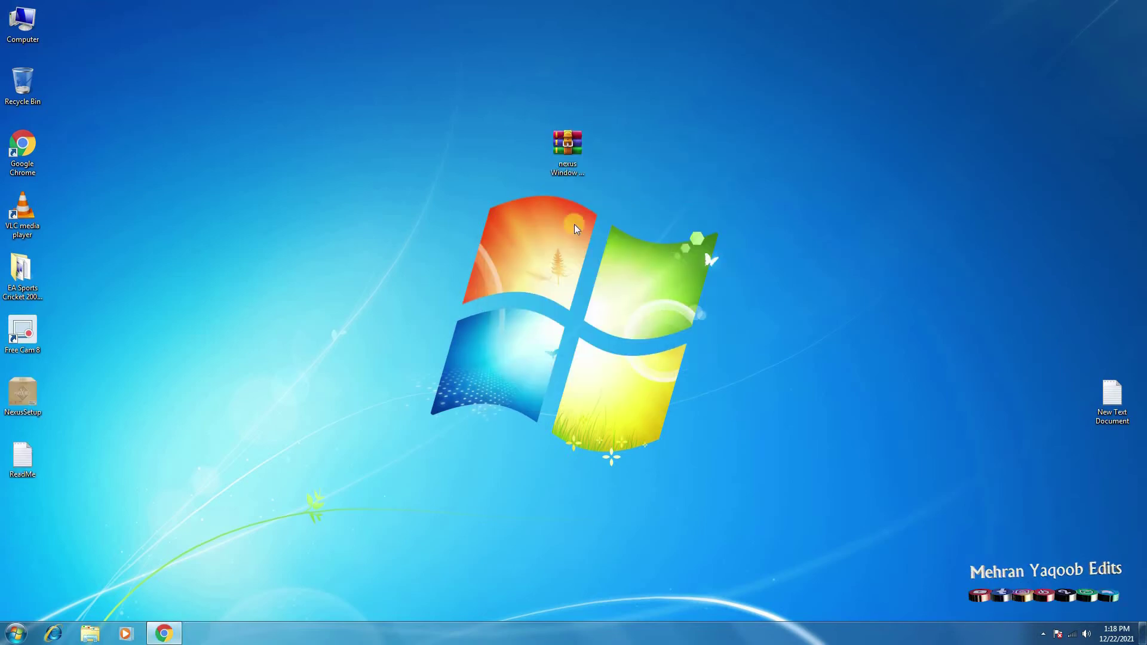
drag(129, 423, 15, 479)
drag(31, 420, 304, 234)
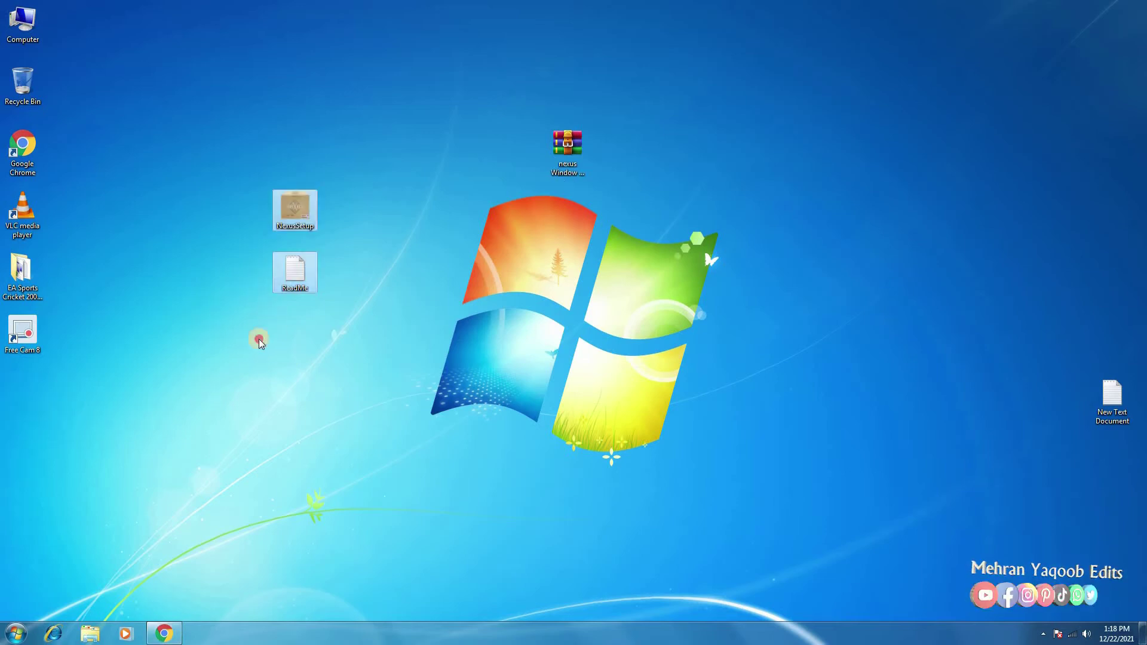
Run NexusSetup with English as the setup language and accept the license agreement.
right_click(296, 208)
click(322, 219)
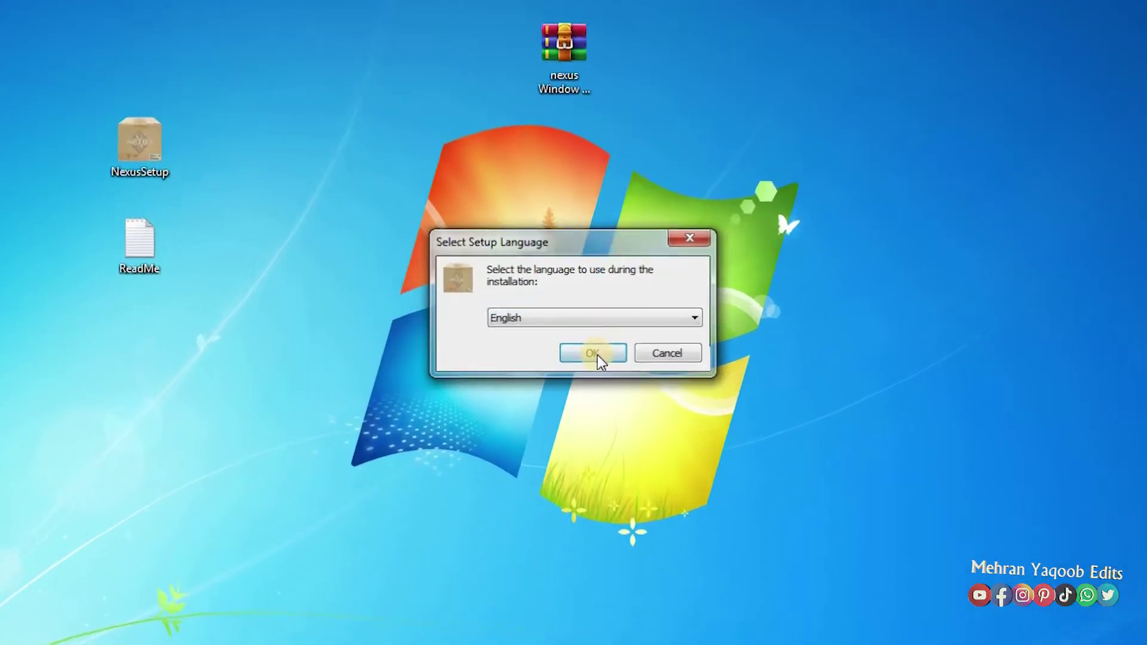
click(585, 343)
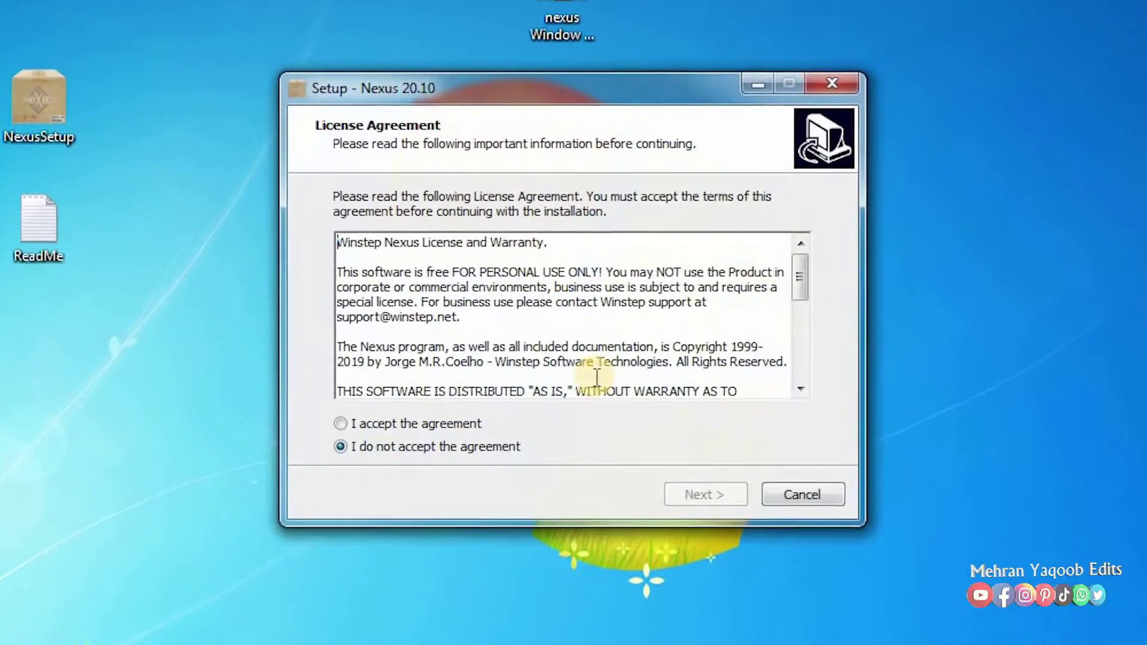
click(420, 422)
click(693, 488)
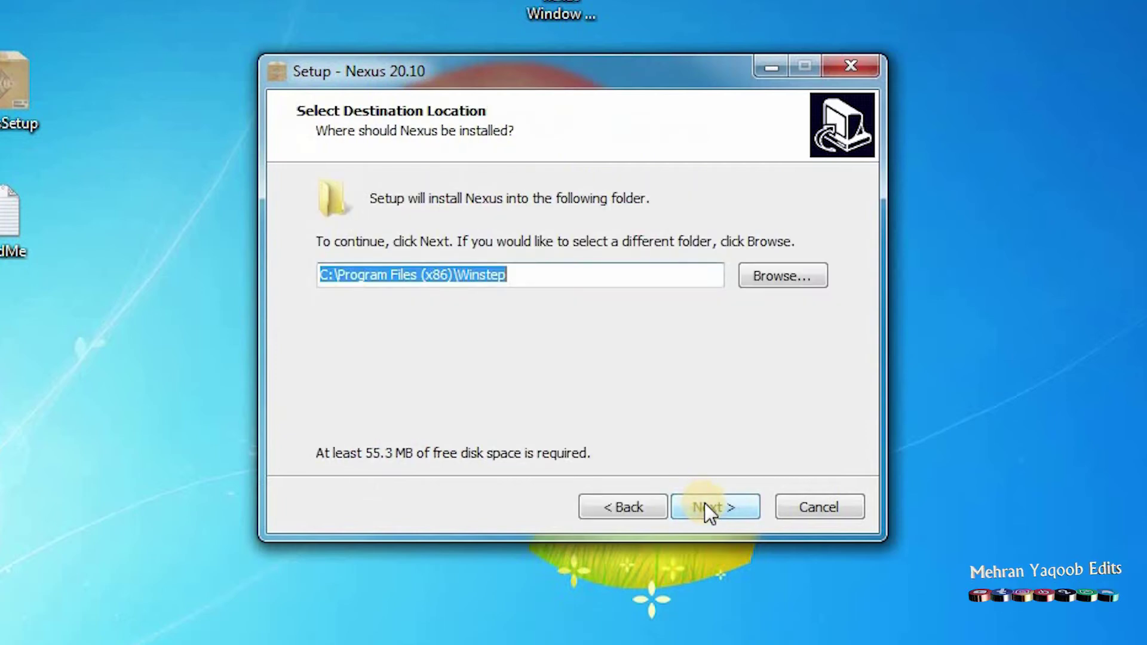
Install Nexus 20.10 in C:\Program Files (x86)\Winstep and finish the setup with Launch Nexus enabled.
click(722, 516)
click(722, 516)
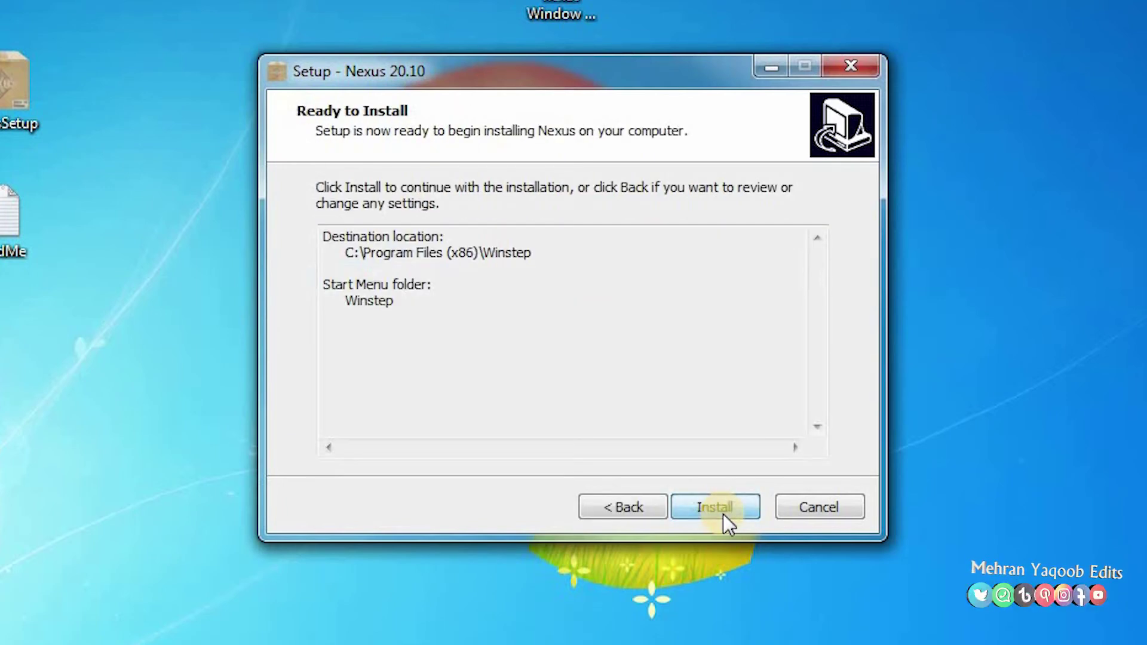
click(722, 517)
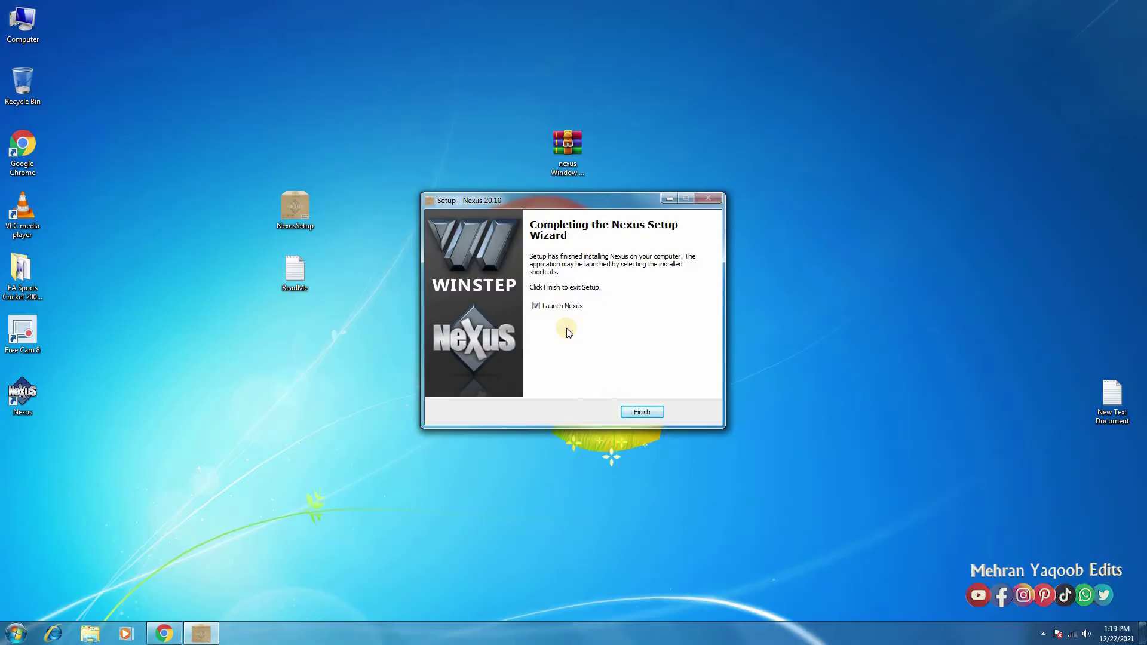
click(649, 414)
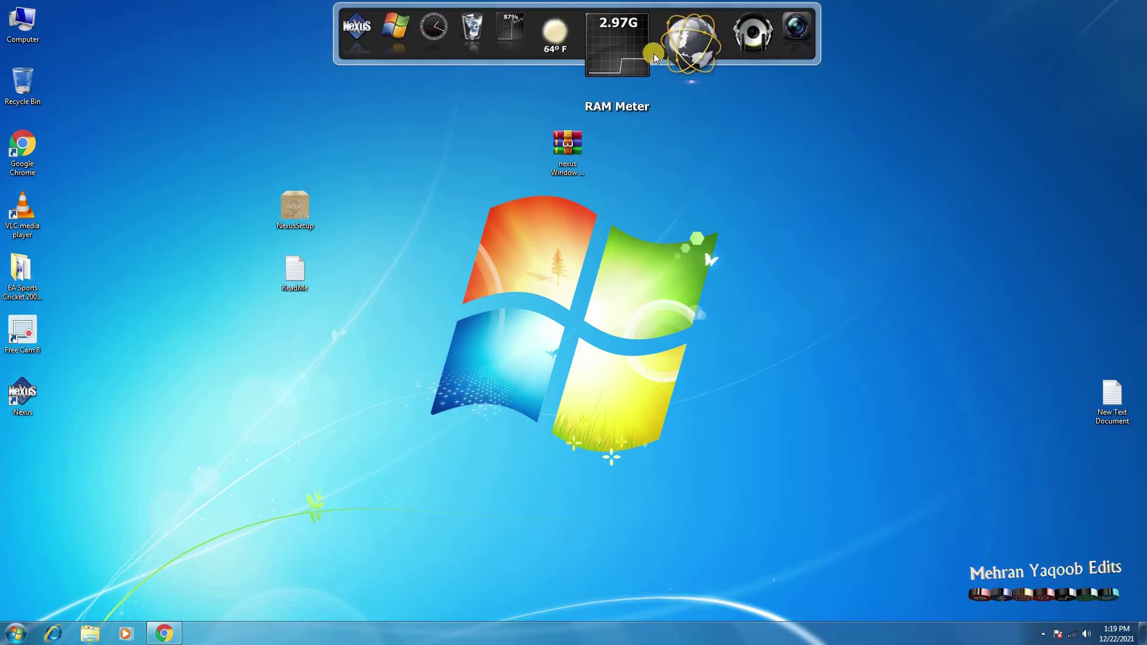
Set the Nexus dock's screen position to Bottom Screen Edge.
right_click(656, 45)
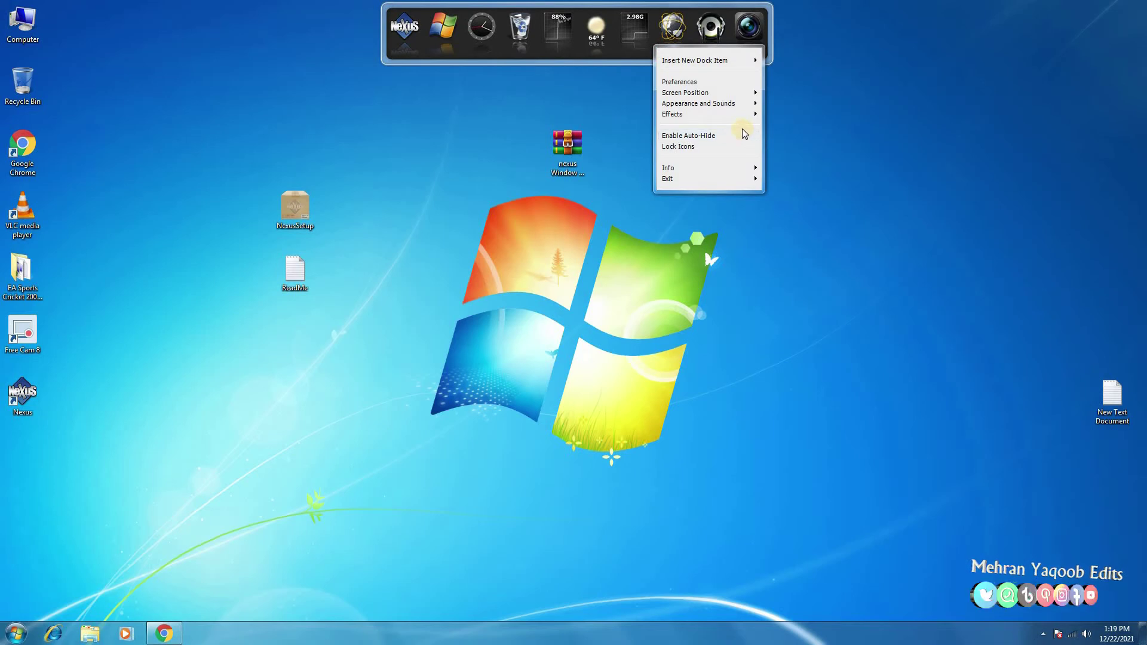
click(746, 95)
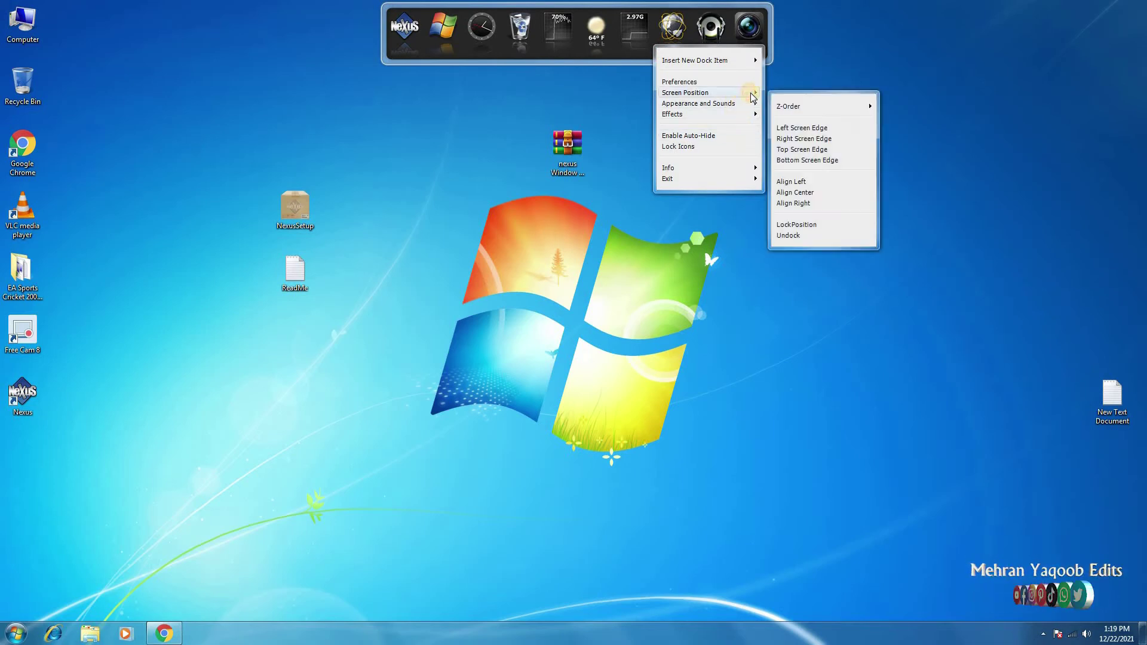
click(816, 159)
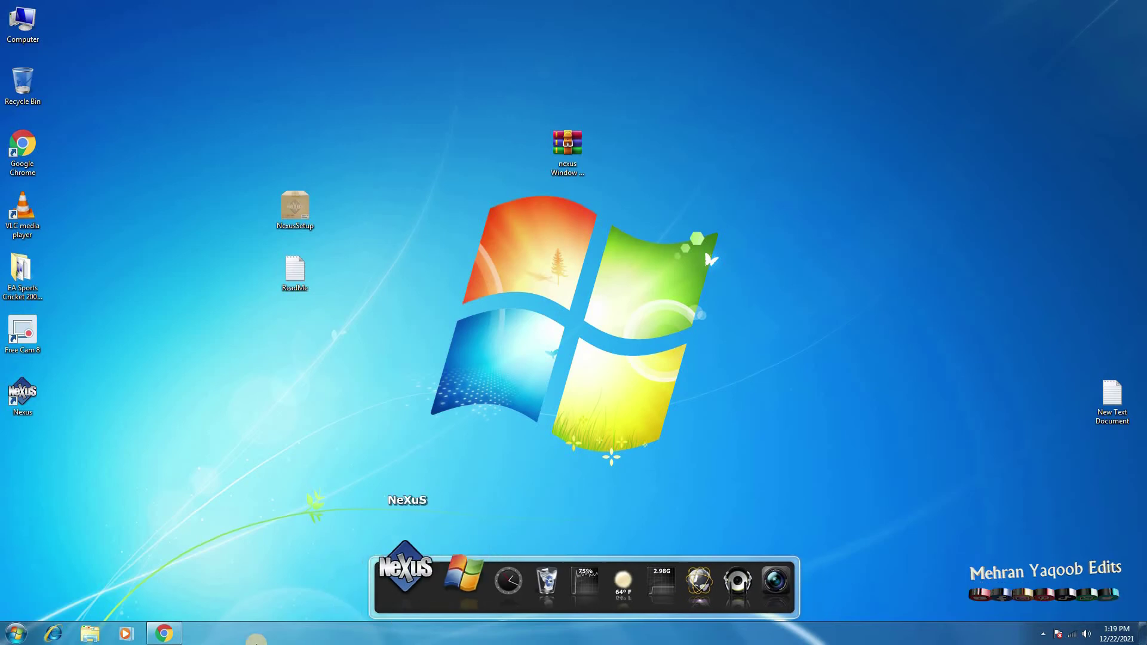
Set the Windows taskbar location on screen to Top in the taskbar properties and apply it.
right_click(374, 639)
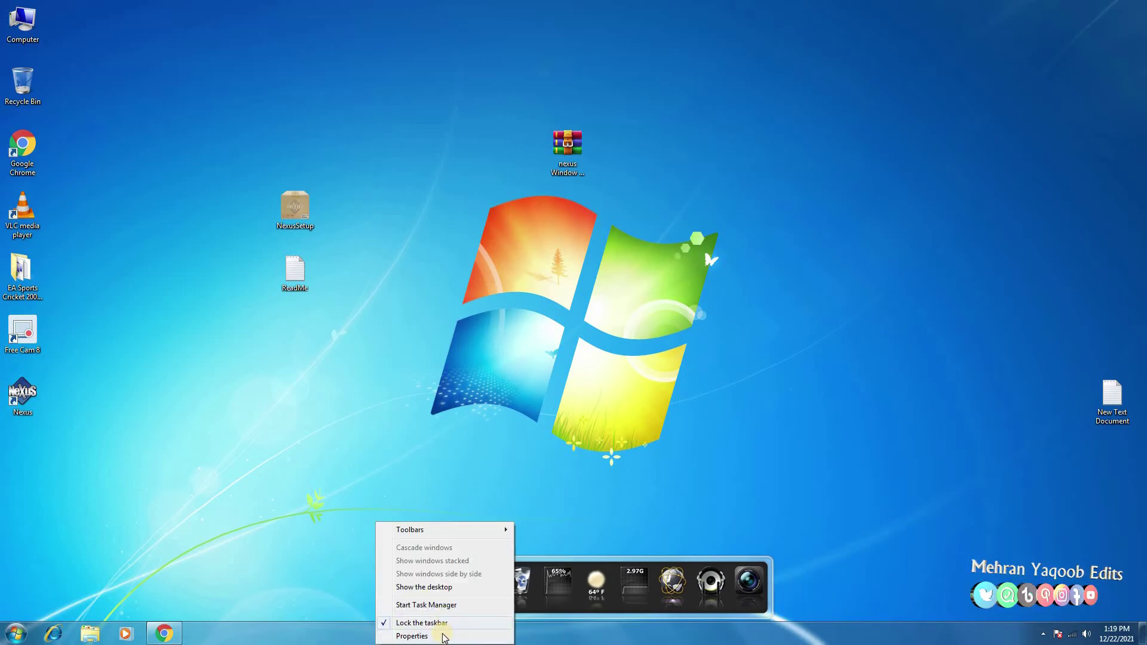
click(443, 637)
click(610, 286)
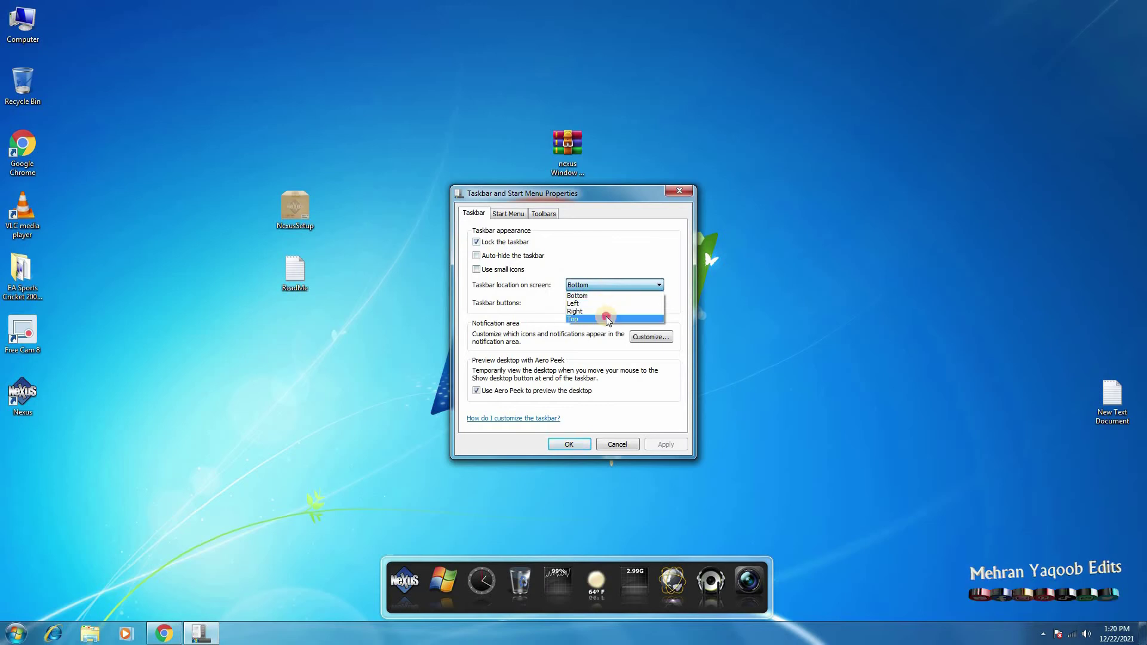
click(606, 311)
click(574, 444)
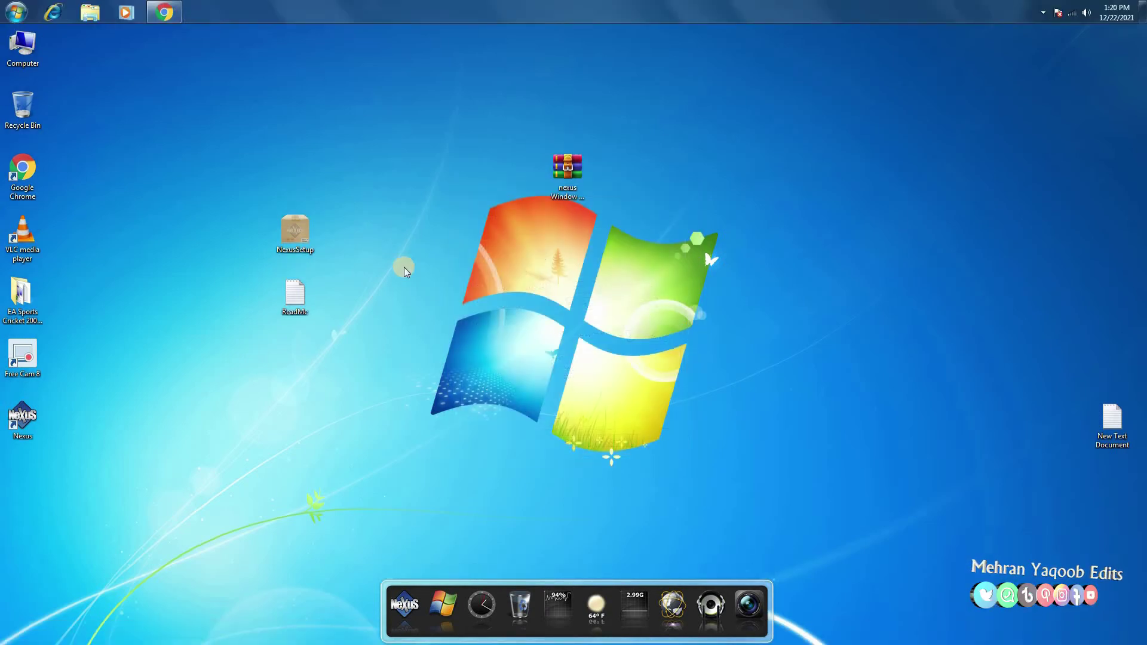
Move the nexus Window to Mac archive on the desktop directly above the NexusSetup file.
right_click(411, 198)
click(429, 203)
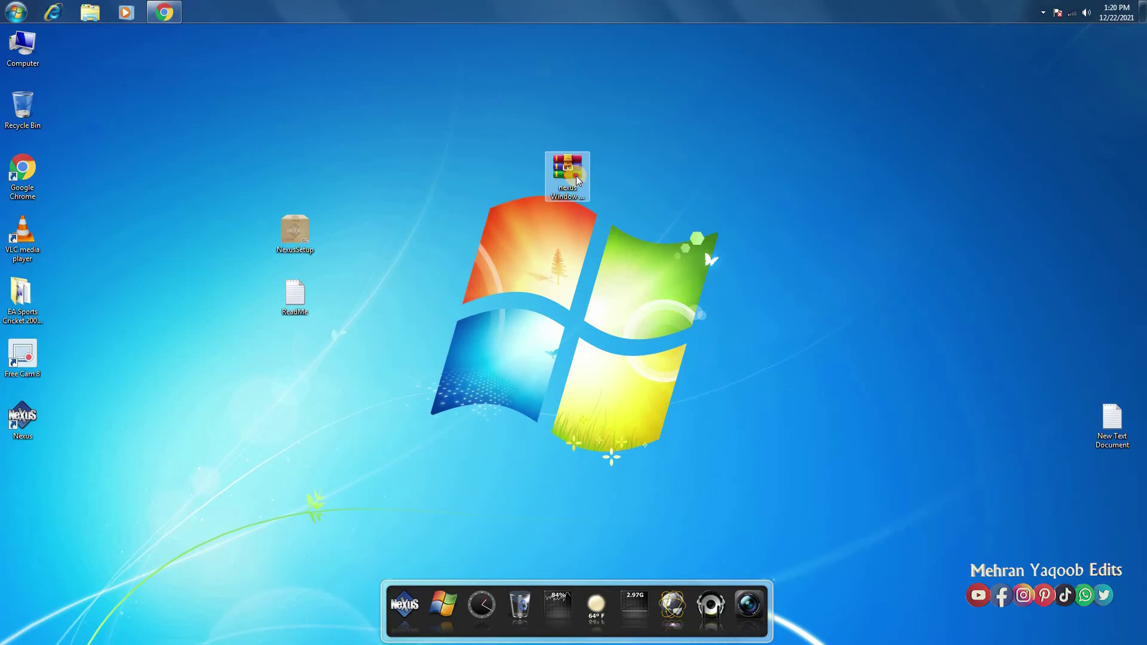
drag(317, 177, 318, 176)
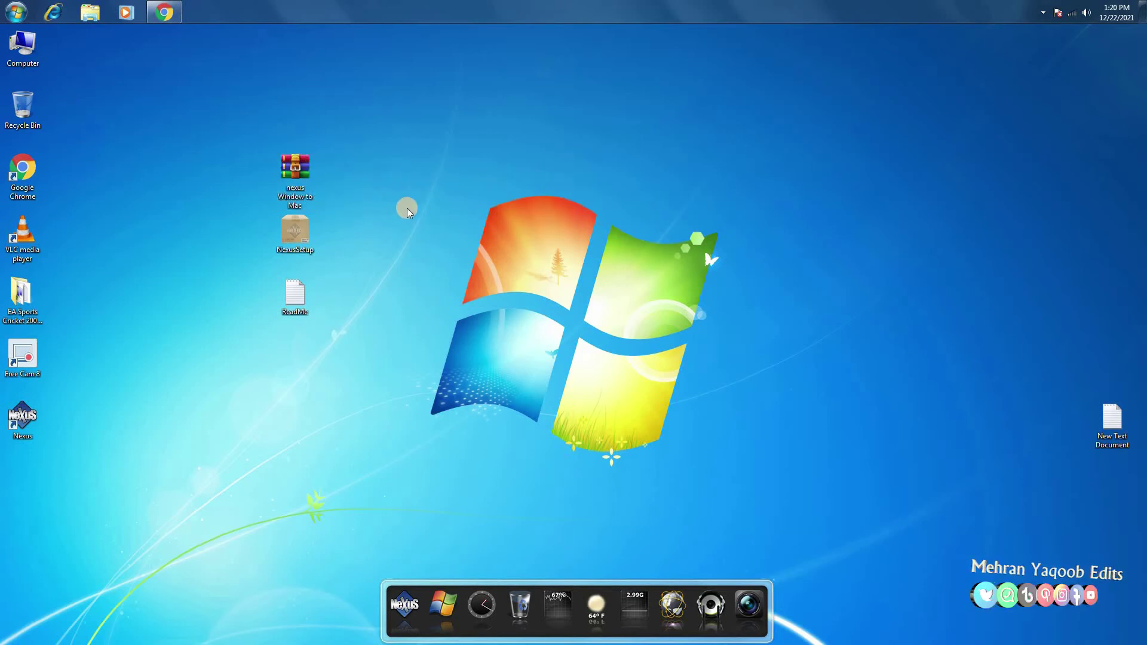
Set the alabama-hills mountain picture from the Downloads folder as the desktop background and close the folder window.
click(89, 12)
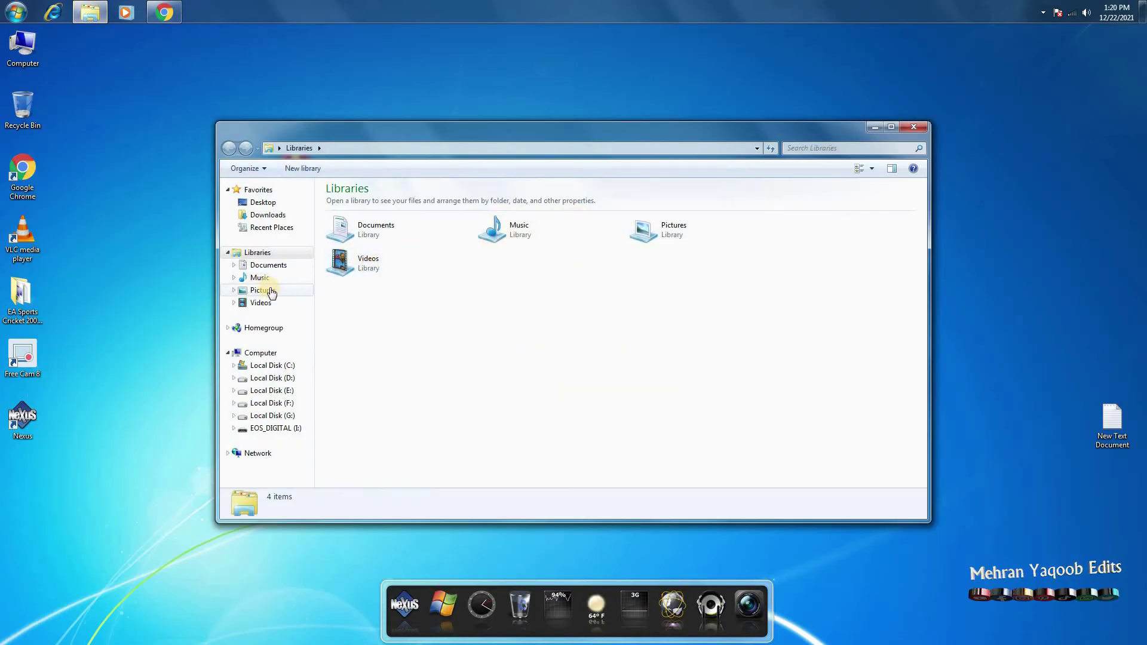
click(268, 215)
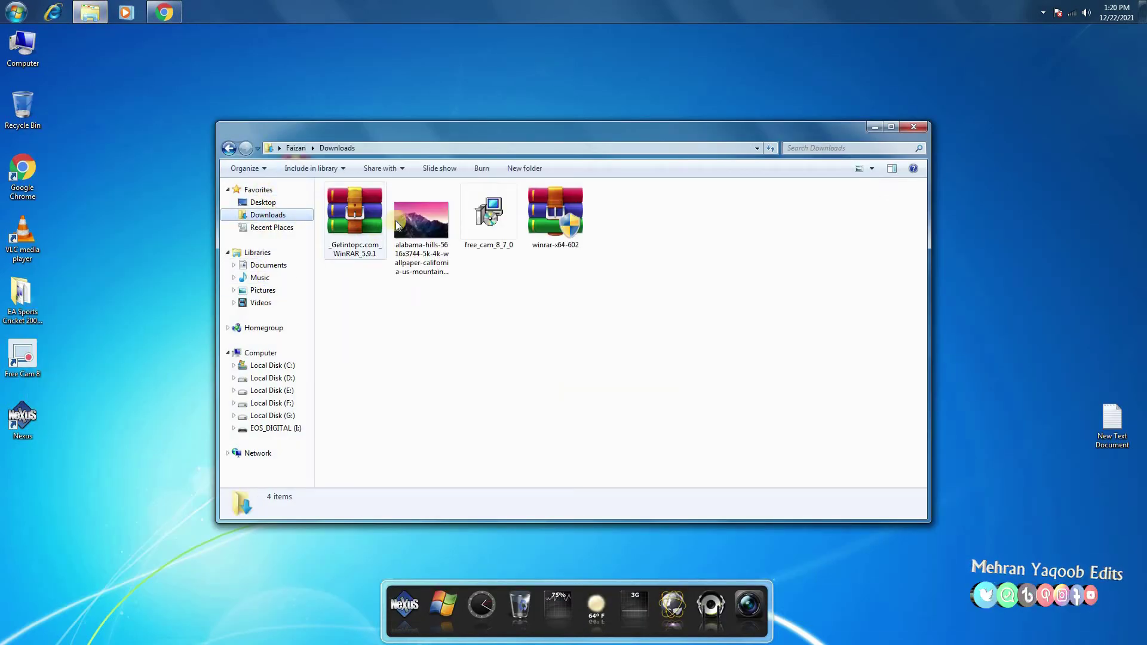
click(408, 217)
right_click(409, 217)
click(454, 238)
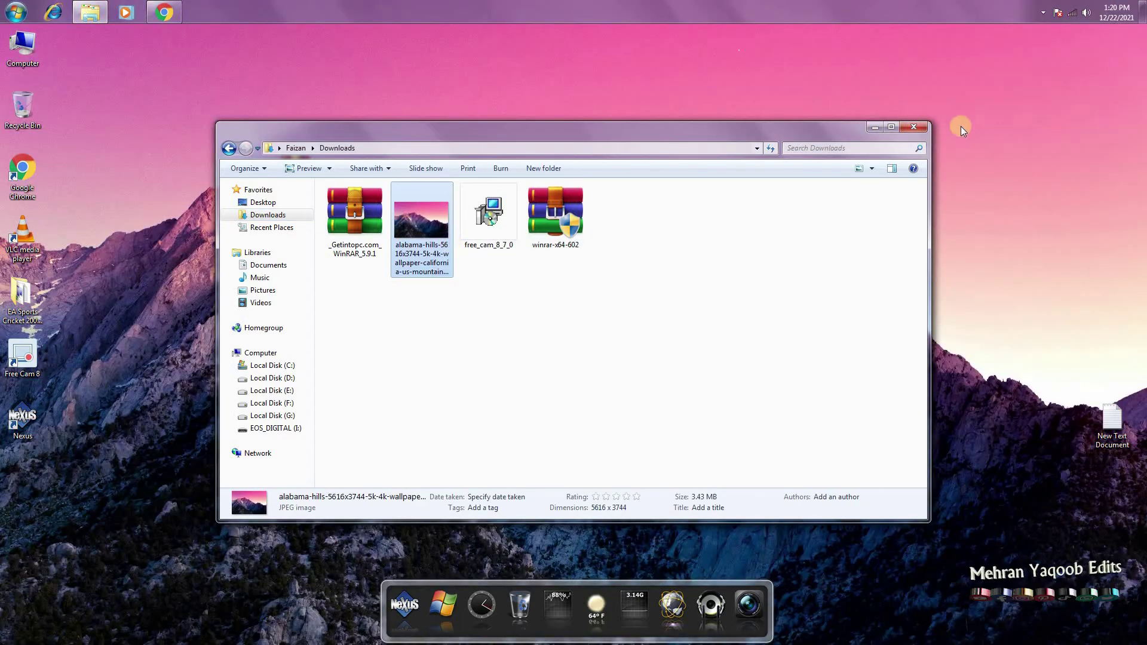
click(920, 127)
Refresh the desktop and move the Nexus archive, NexusSetup and ReadMe together to the right side of the desktop.
right_click(482, 116)
click(512, 149)
drag(195, 147, 330, 317)
drag(295, 296, 1011, 235)
click(586, 394)
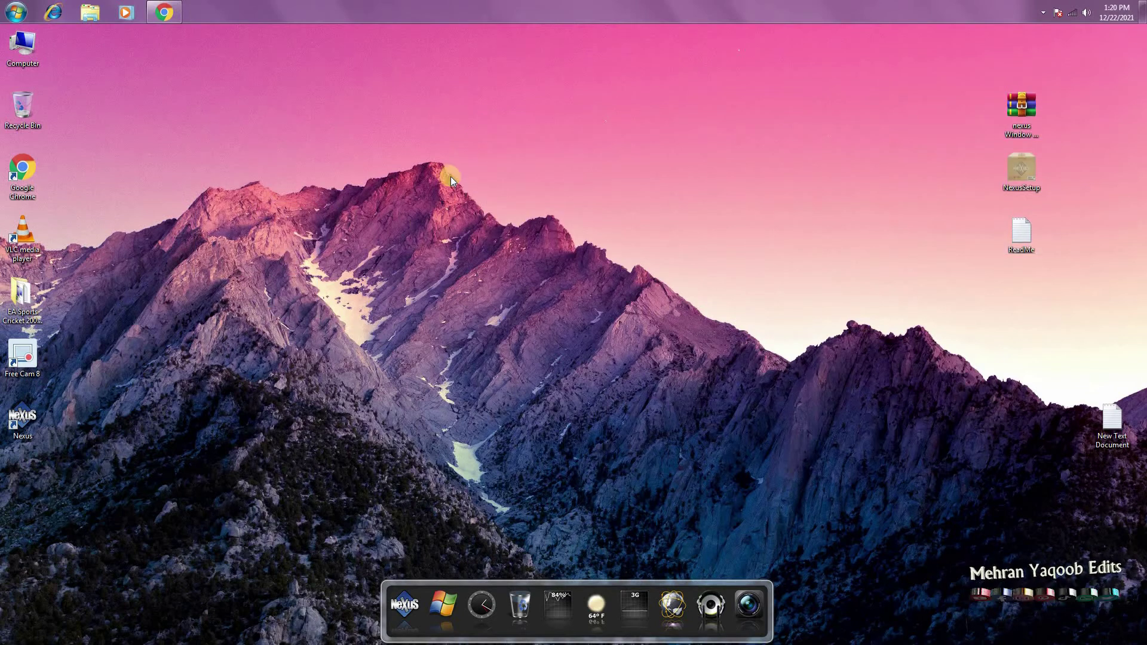
Hide the desktop icons.
right_click(437, 110)
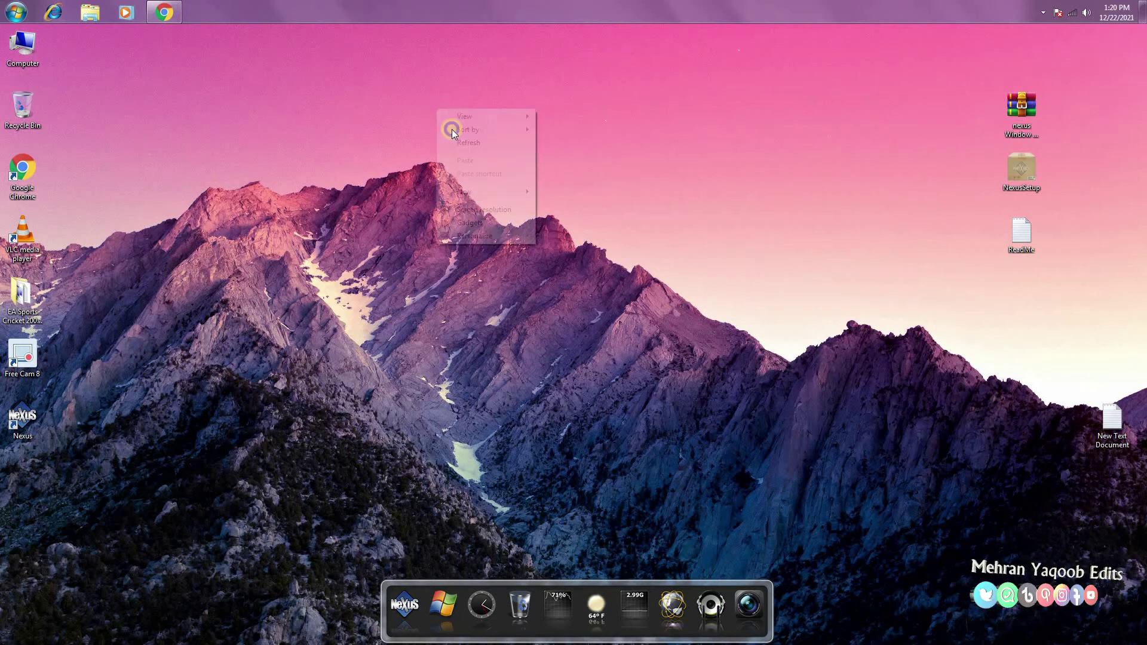
mouse_move(500, 120)
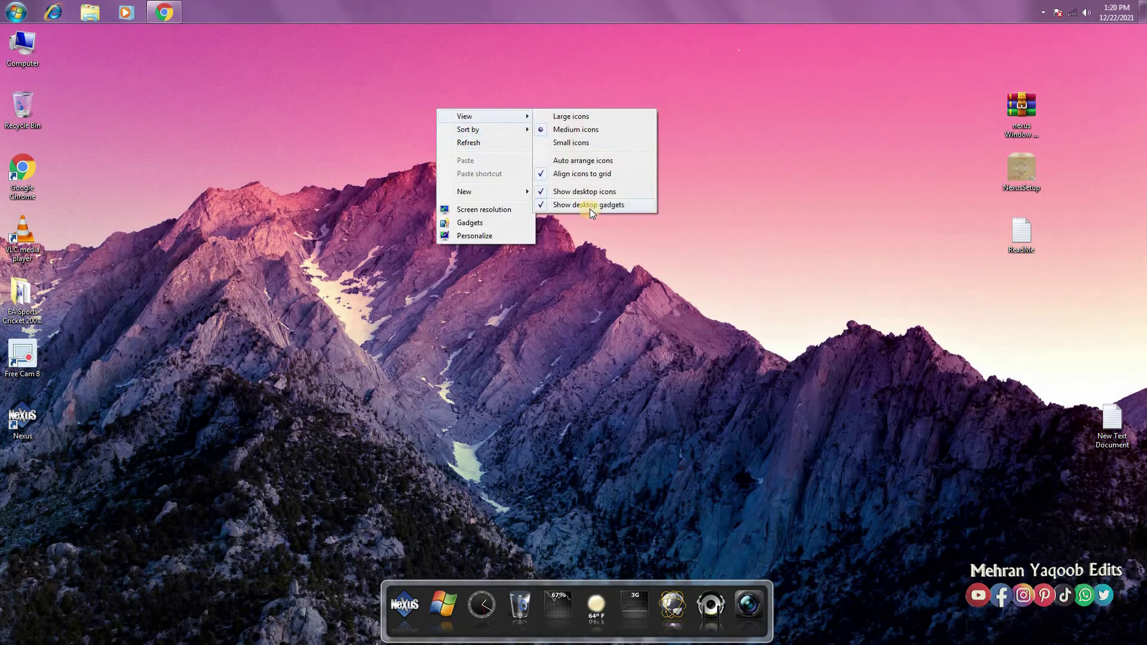
click(581, 191)
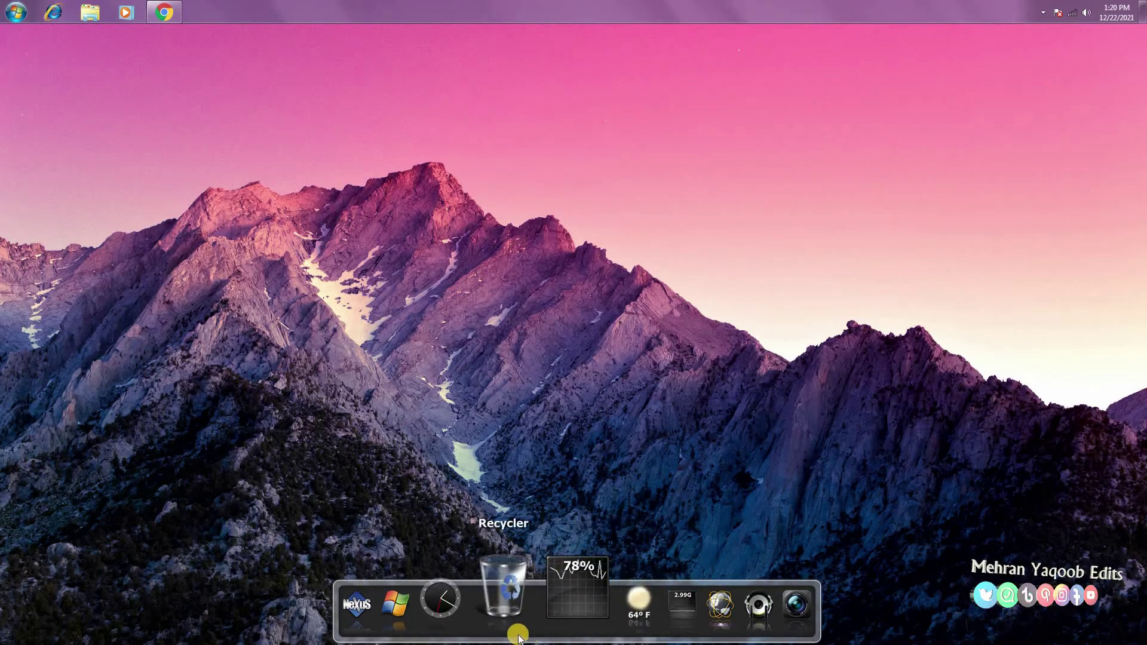
Open the Nexus dock preferences and apply the Windows10Nx theme to the dock.
right_click(560, 638)
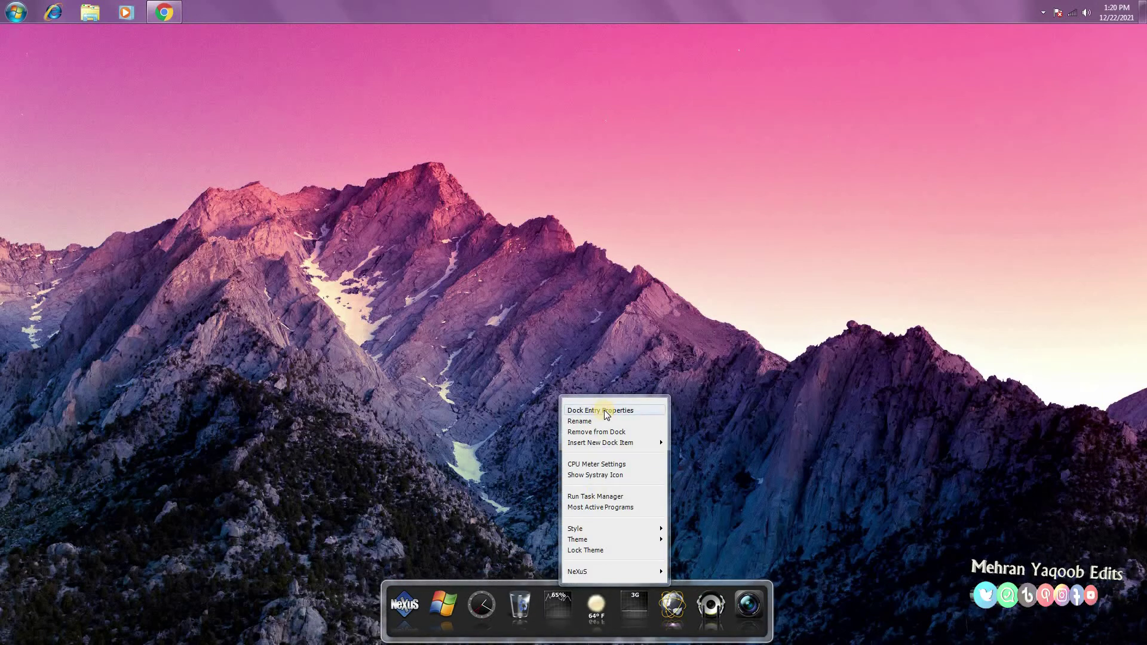
mouse_move(634, 572)
click(757, 530)
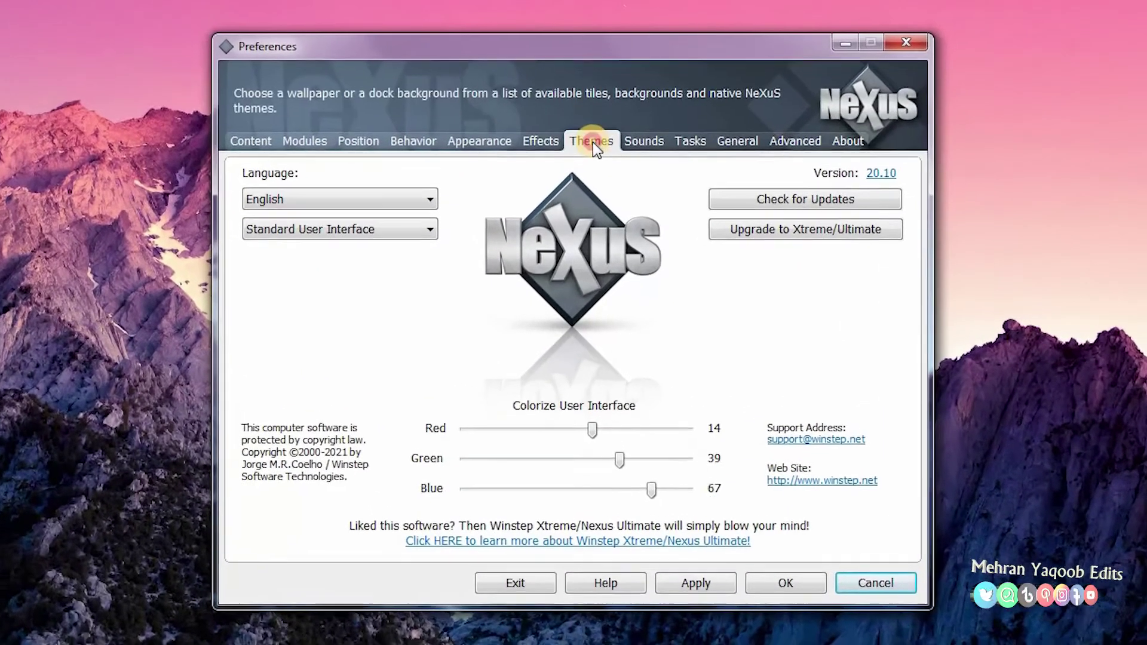
click(592, 142)
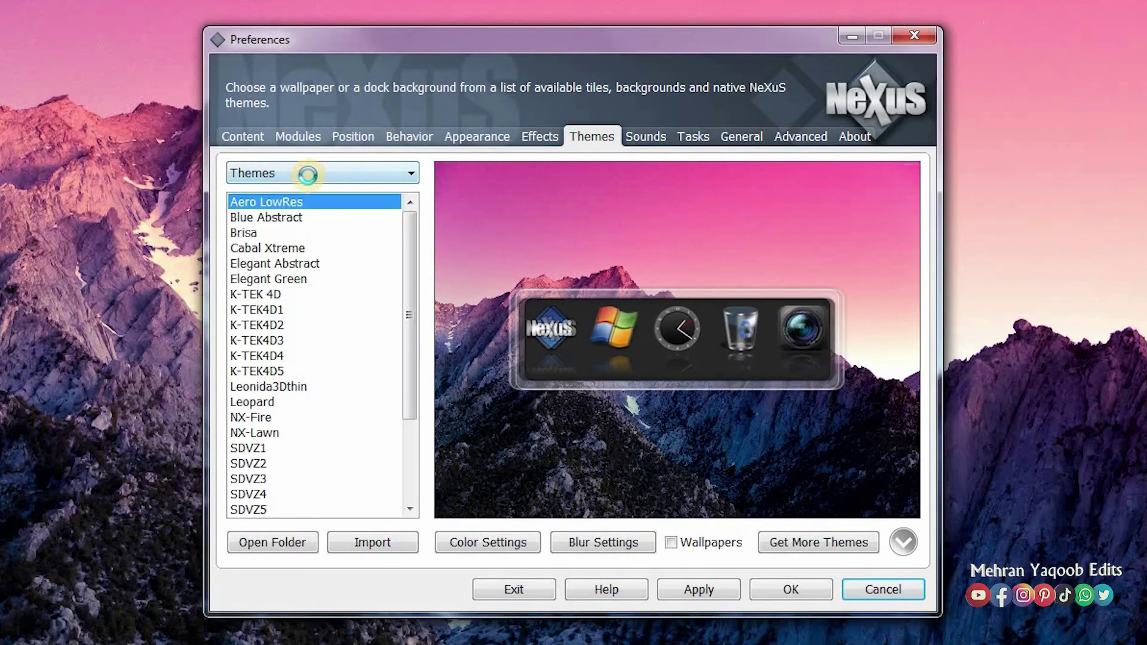
drag(410, 267, 414, 414)
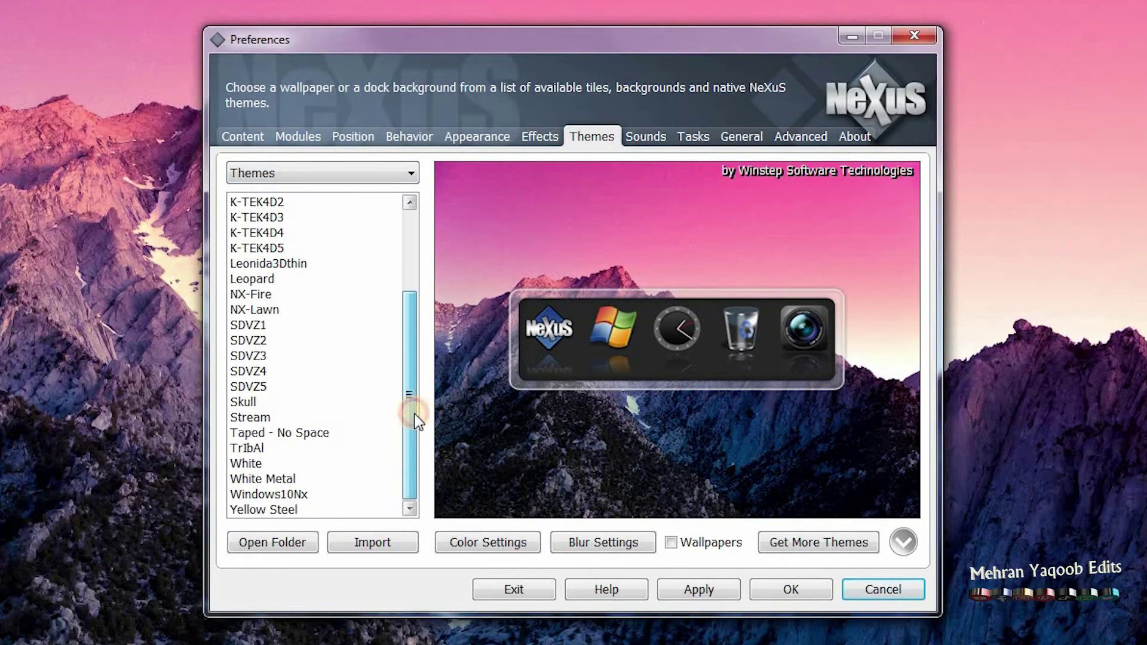
click(288, 494)
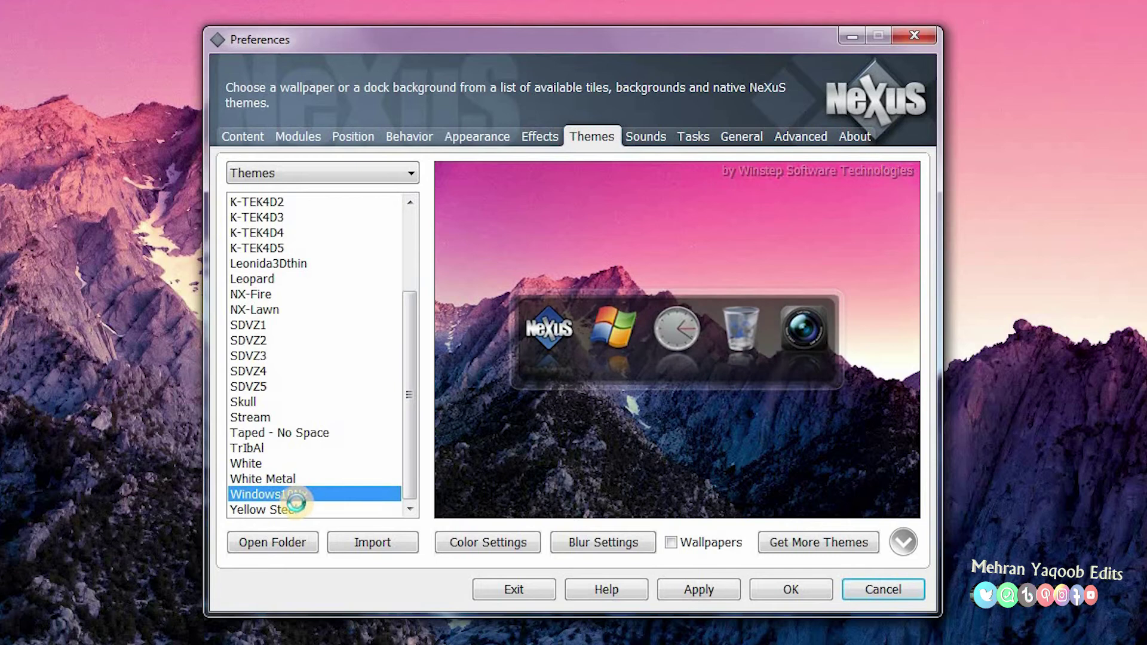
click(693, 590)
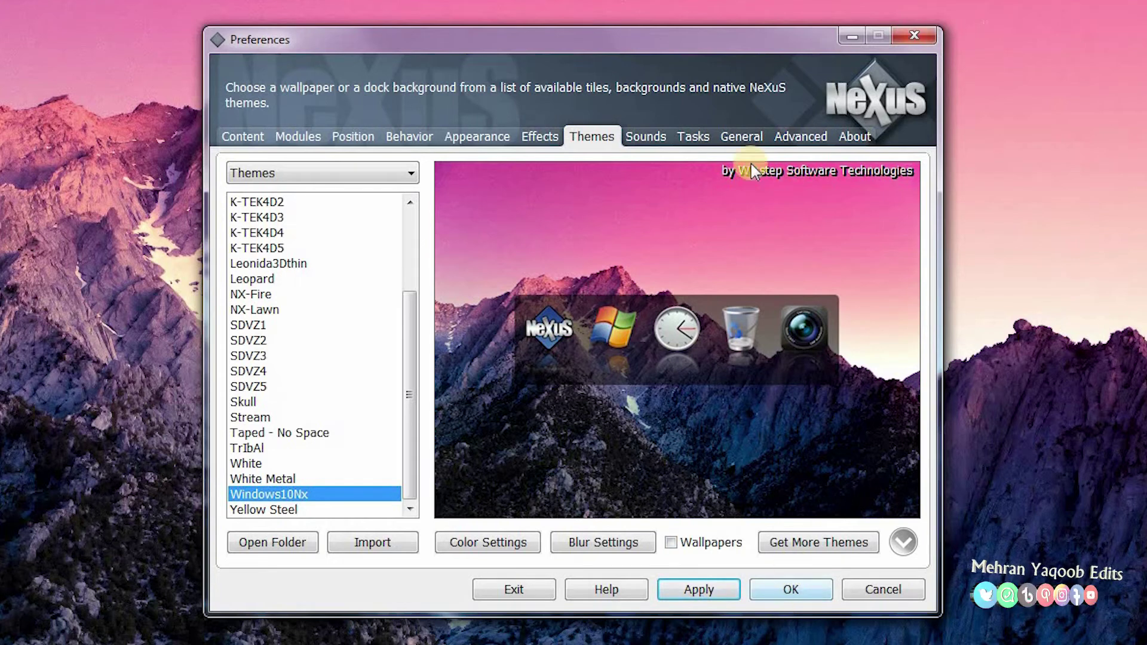
Examine the dock's content, modules, position, behavior, appearance, effects, sounds, tasks, general and advanced settings, and close the preferences.
click(250, 135)
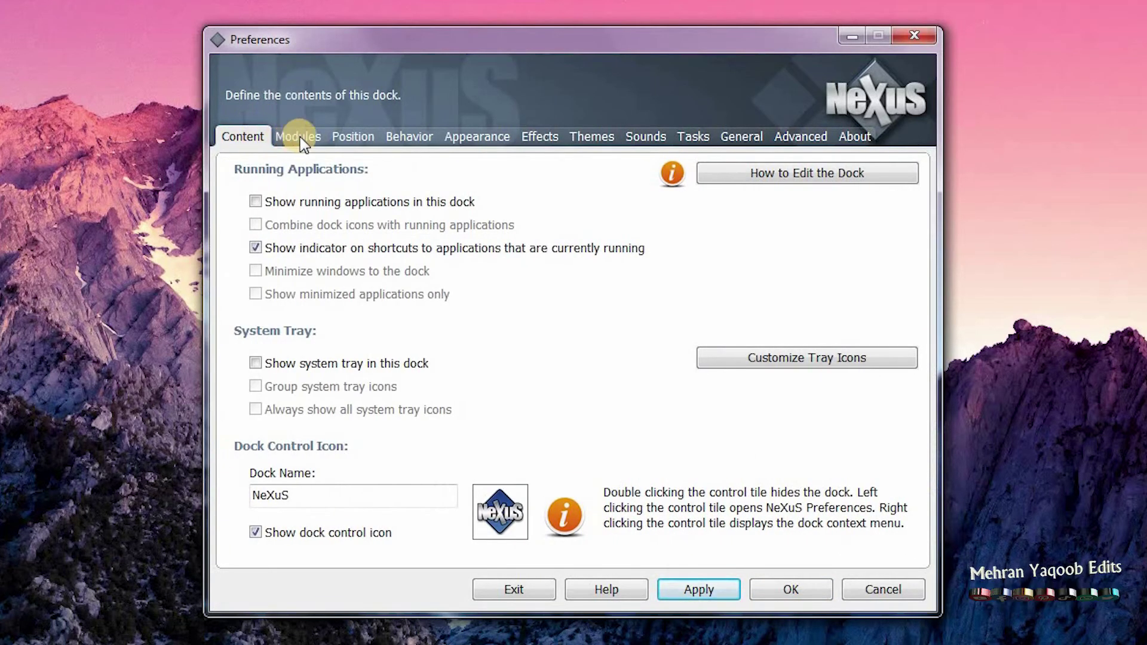
click(301, 139)
click(353, 137)
click(409, 136)
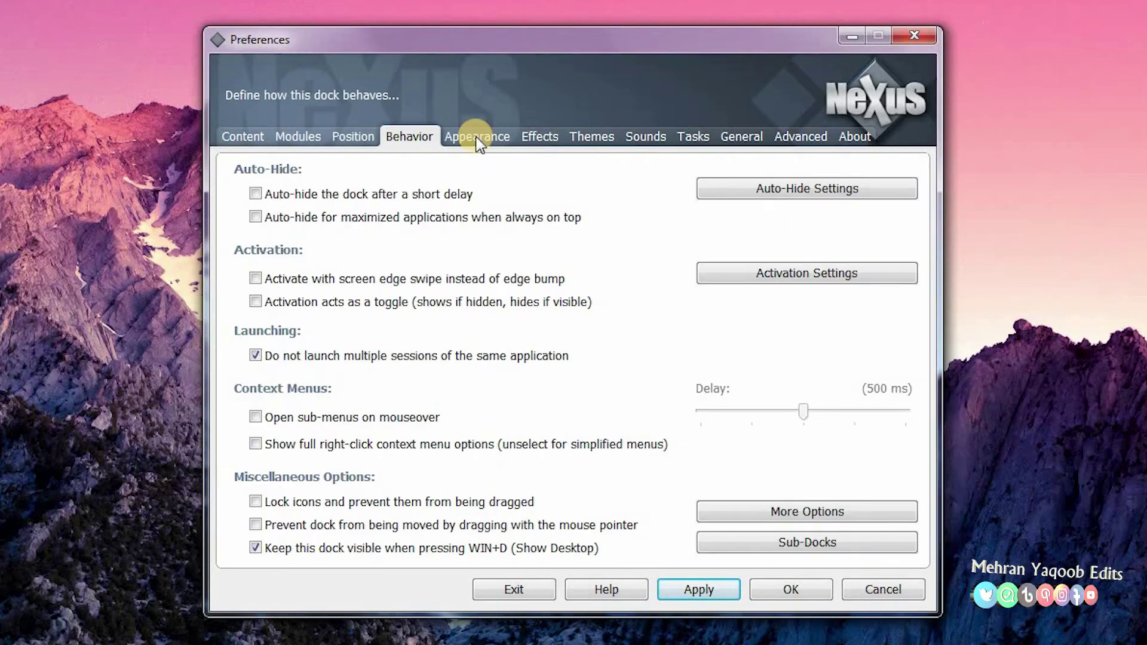
click(475, 136)
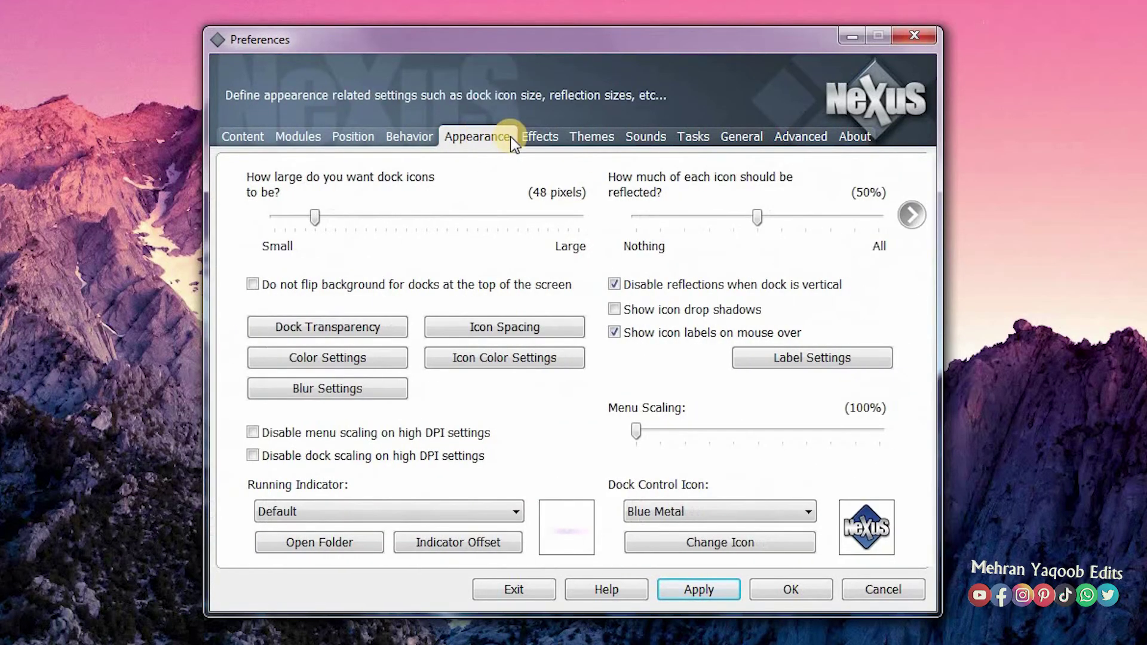
click(550, 139)
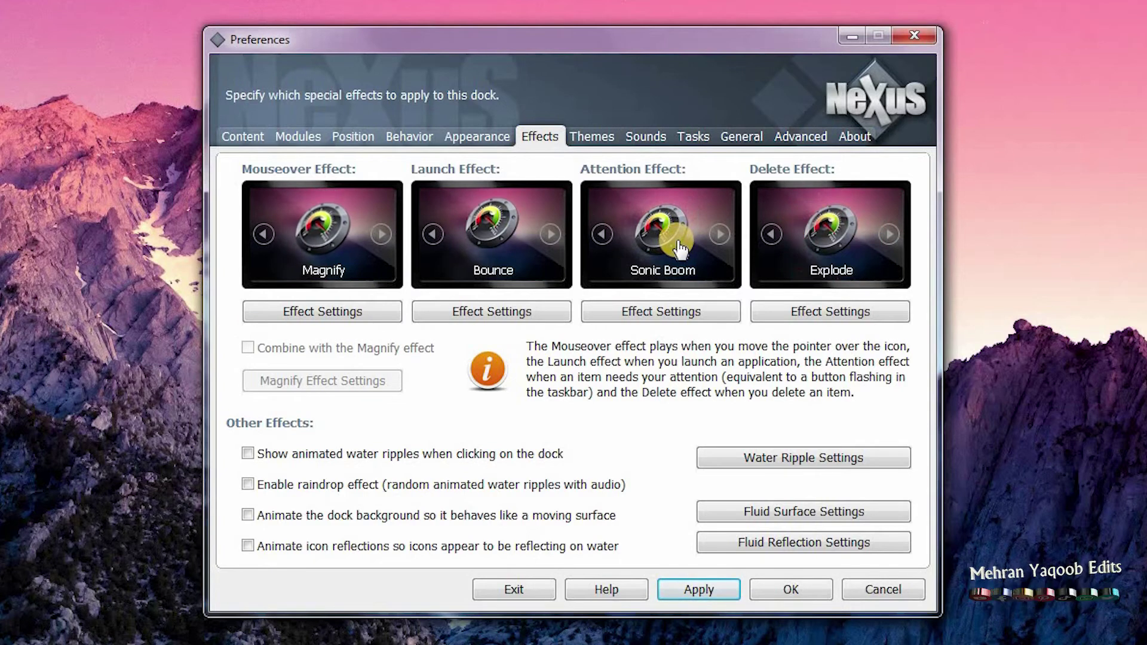
click(594, 137)
click(653, 137)
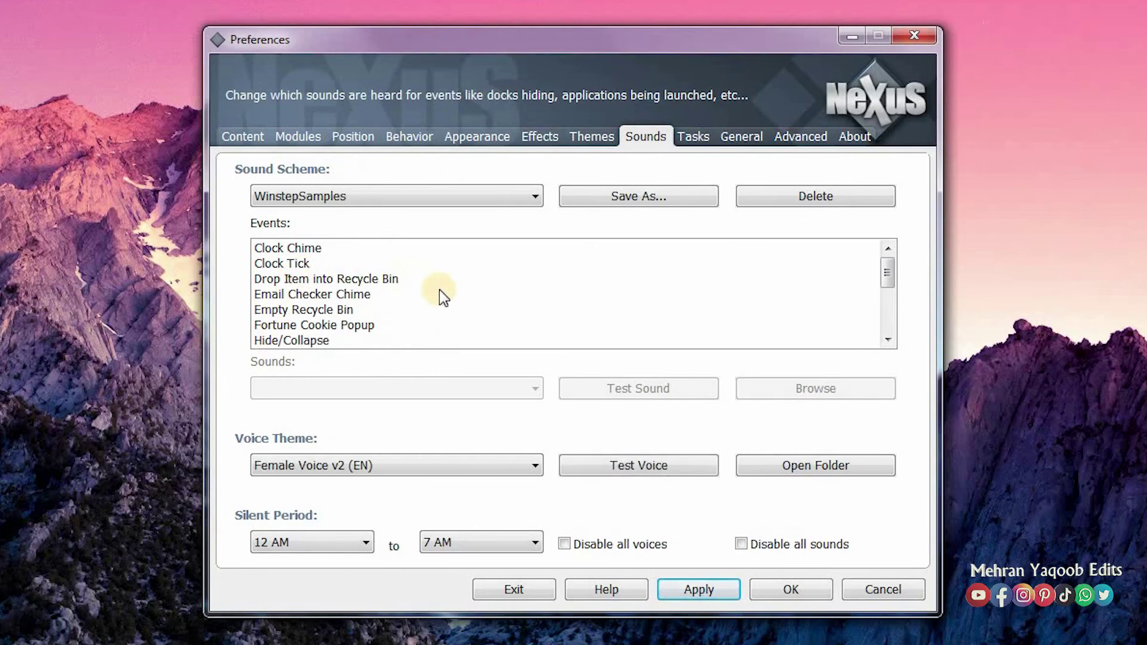
click(706, 138)
click(762, 141)
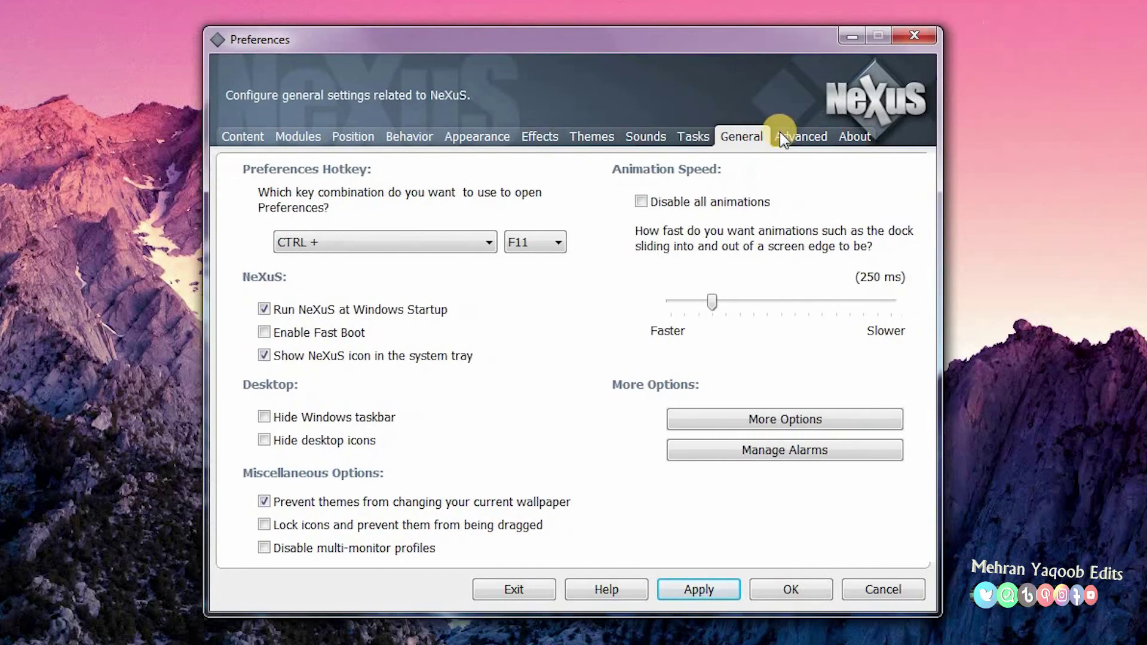
click(783, 138)
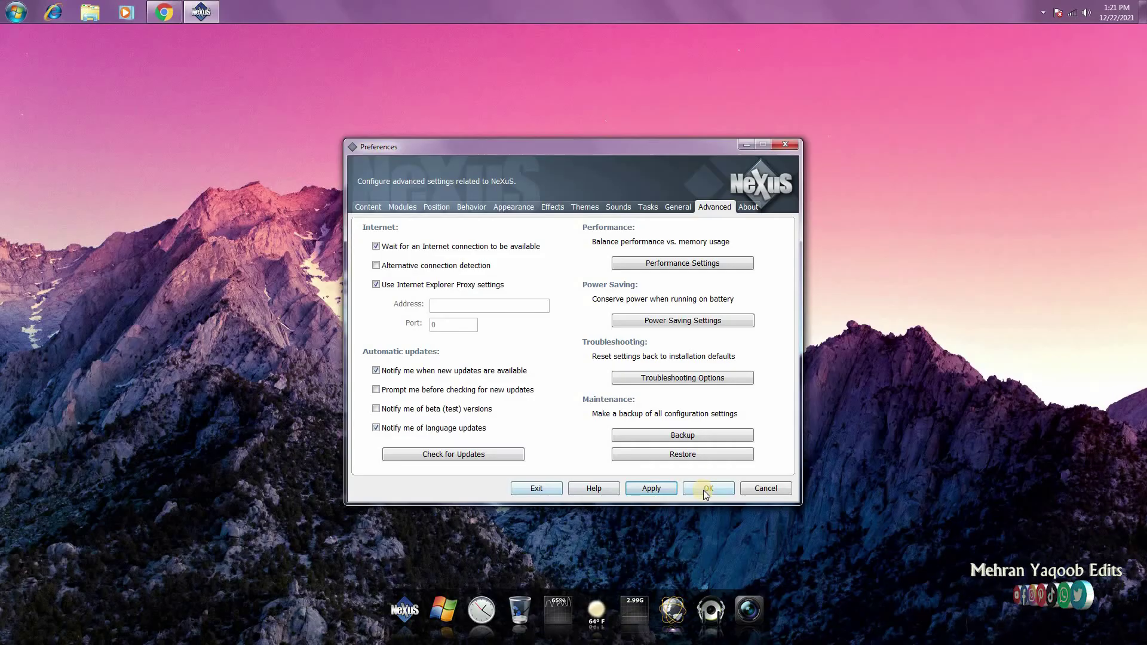
click(790, 595)
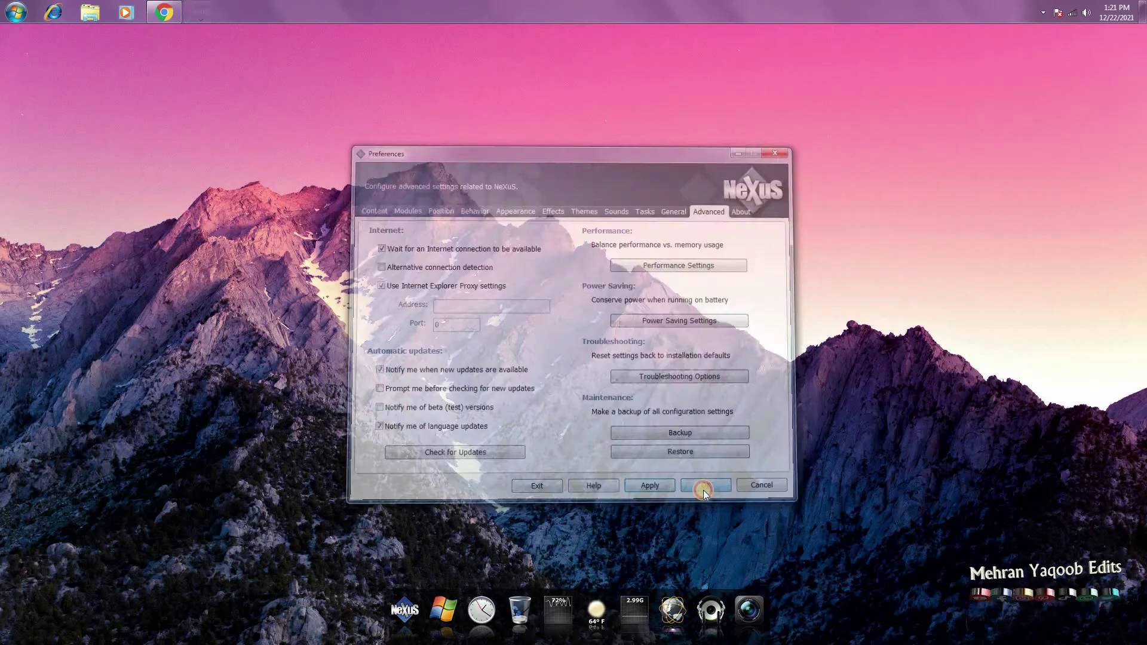
Refresh the desktop and show the desktop icons again.
right_click(630, 311)
click(636, 361)
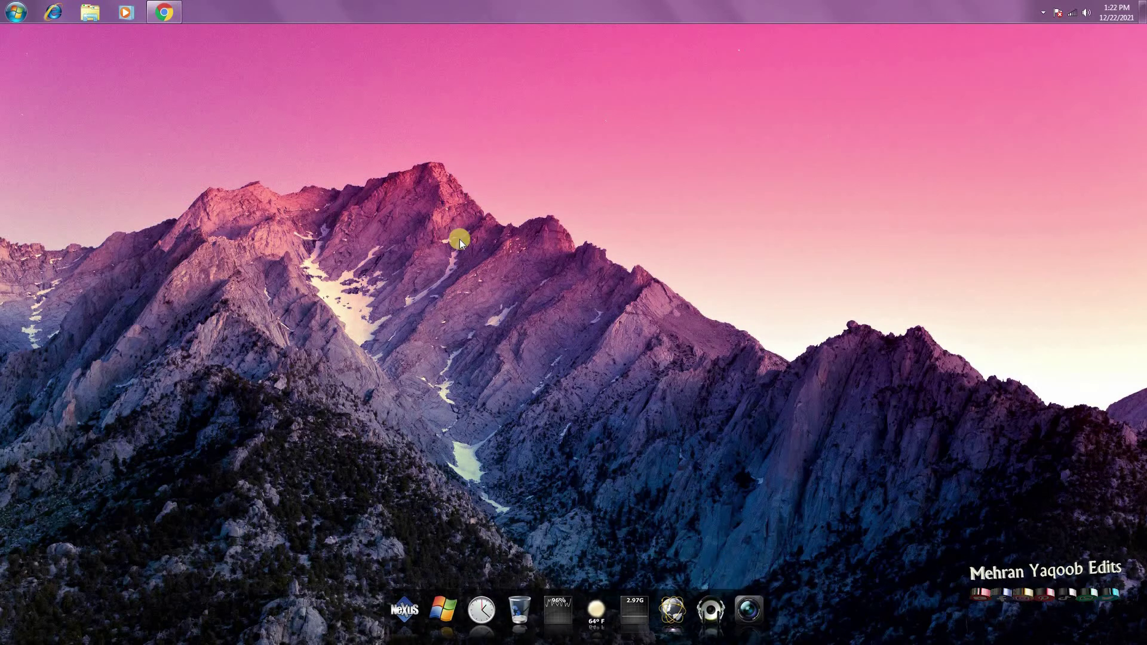
right_click(456, 204)
mouse_move(508, 225)
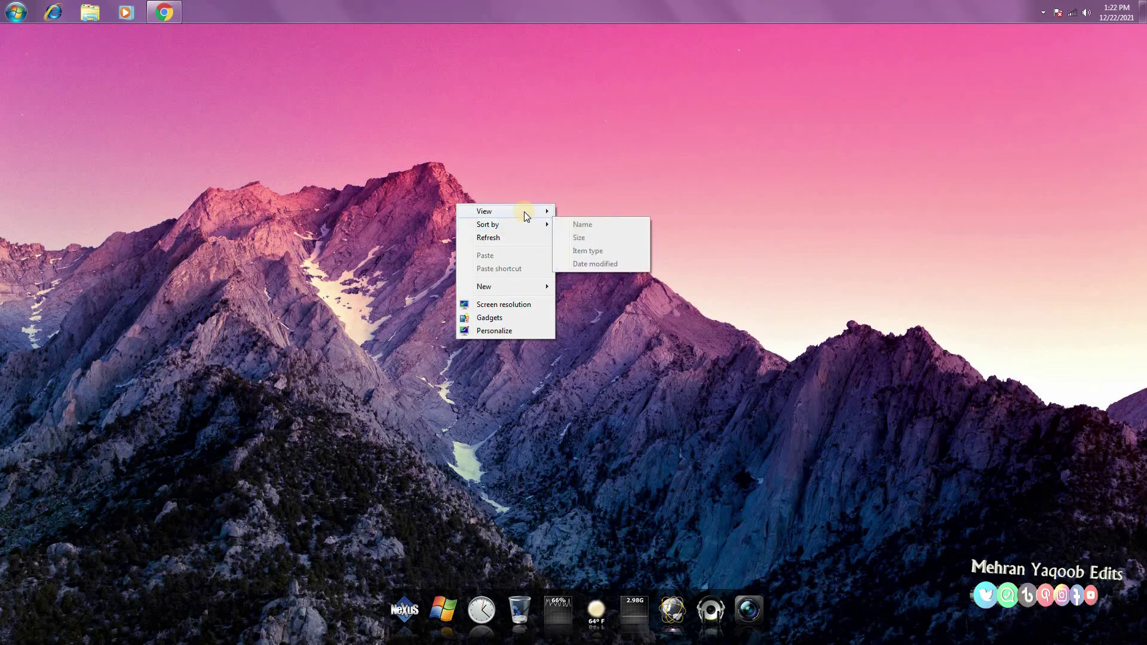
click(623, 288)
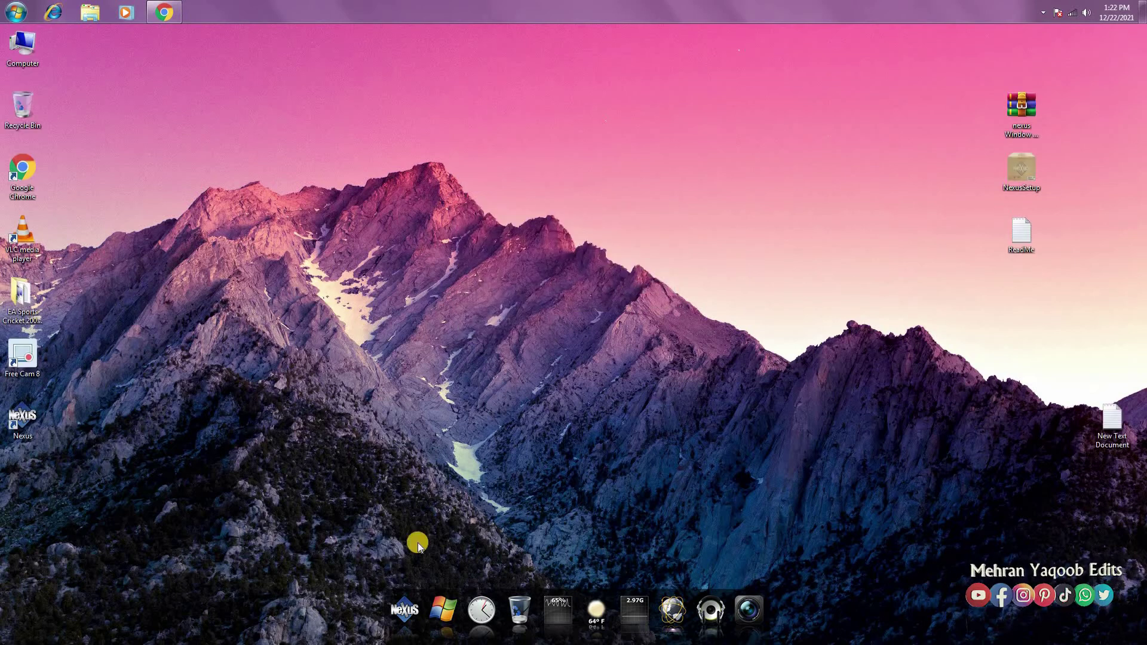
Remove the Start Menu and clock items from the dock.
right_click(447, 605)
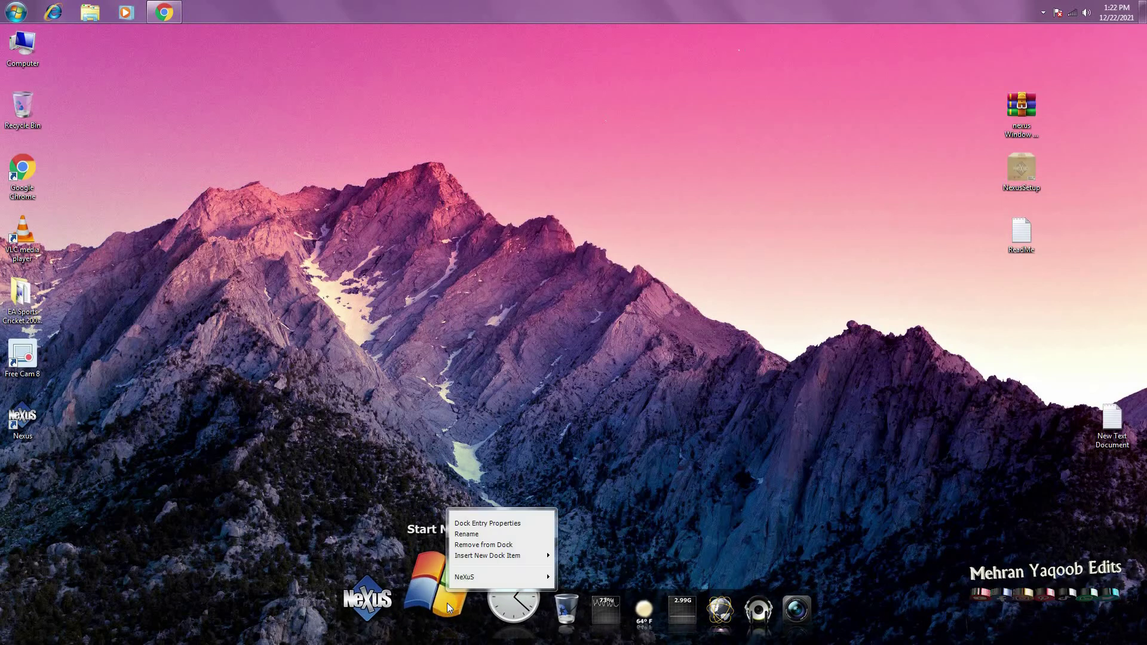
click(482, 545)
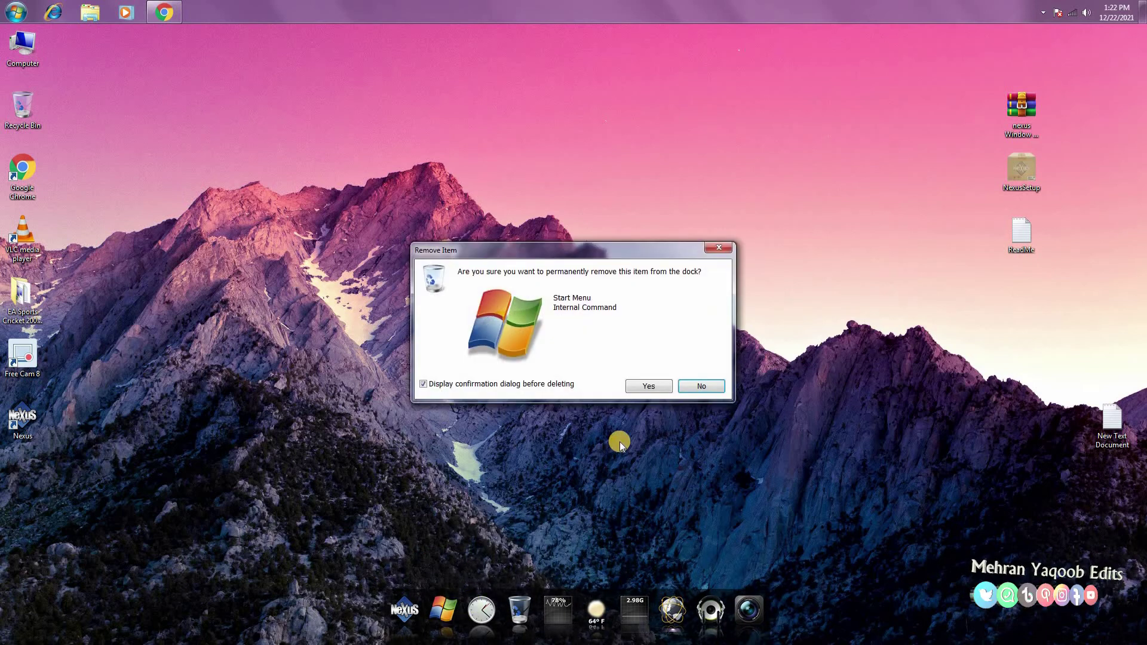
click(648, 385)
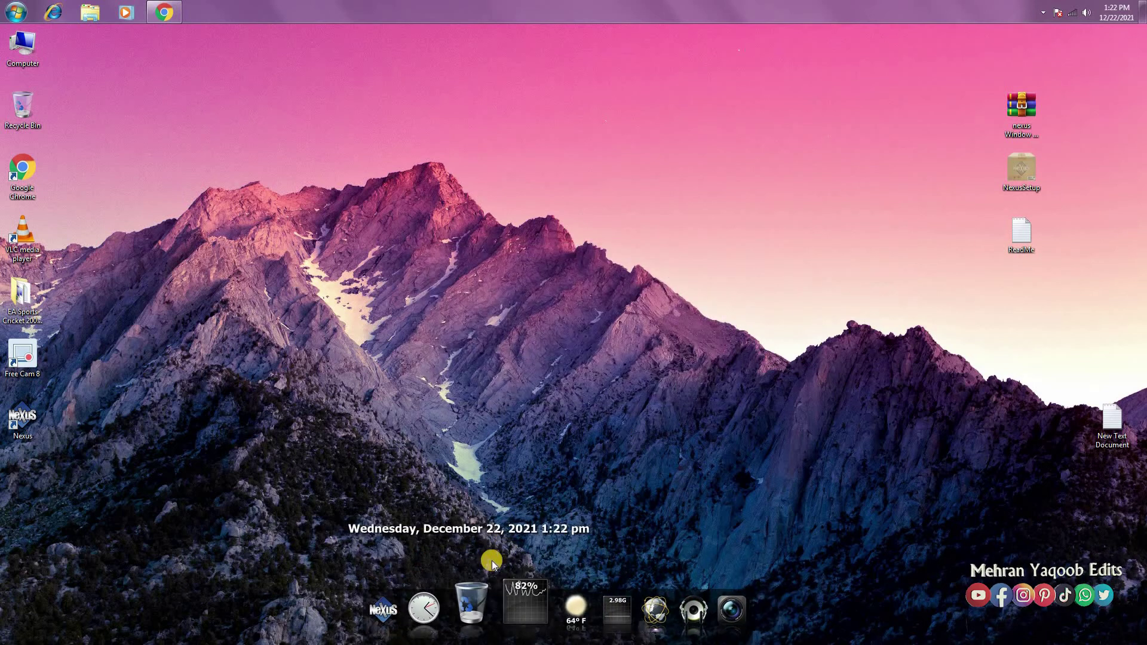
click(504, 383)
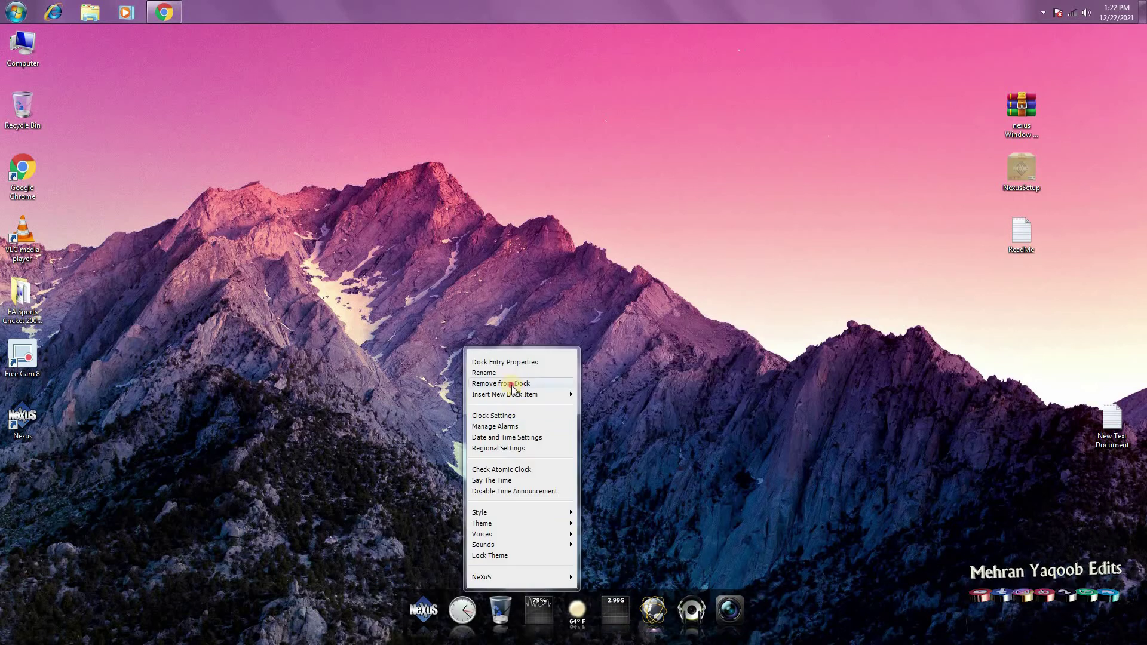
click(503, 383)
Remove the other unneeded items from the dock, keeping only the Recycler, the CPU meter and the camera icon.
right_click(529, 597)
click(575, 428)
right_click(590, 597)
click(621, 513)
click(651, 387)
right_click(627, 607)
click(636, 509)
click(648, 385)
right_click(550, 604)
click(570, 449)
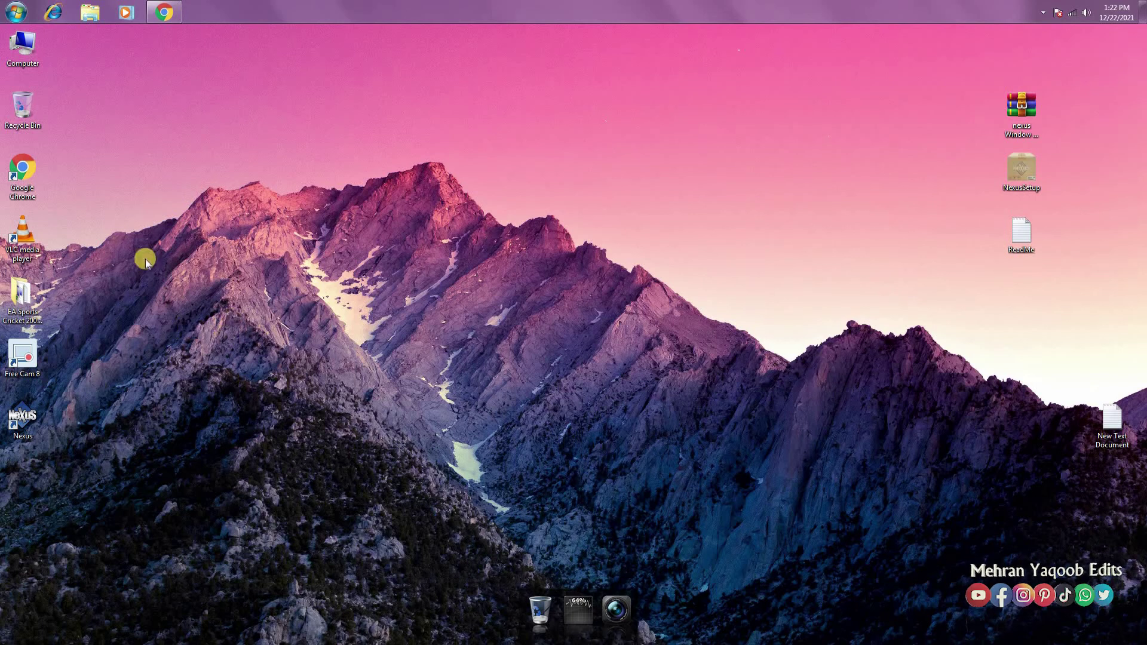
Add the Computer, Google Chrome, VLC media player and Free Cam 8 desktop icons to the dock.
drag(24, 48, 583, 618)
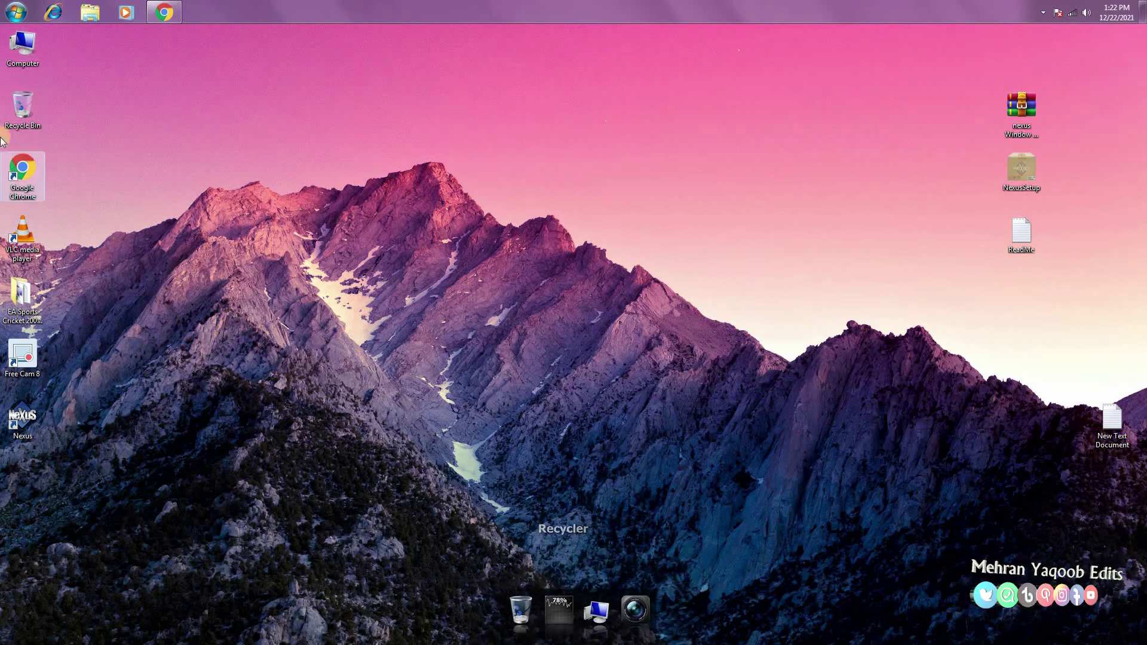
drag(31, 170, 535, 612)
drag(22, 233, 580, 610)
drag(22, 355, 616, 609)
Refresh the desktop and hide all desktop icons.
right_click(487, 352)
click(510, 382)
right_click(513, 212)
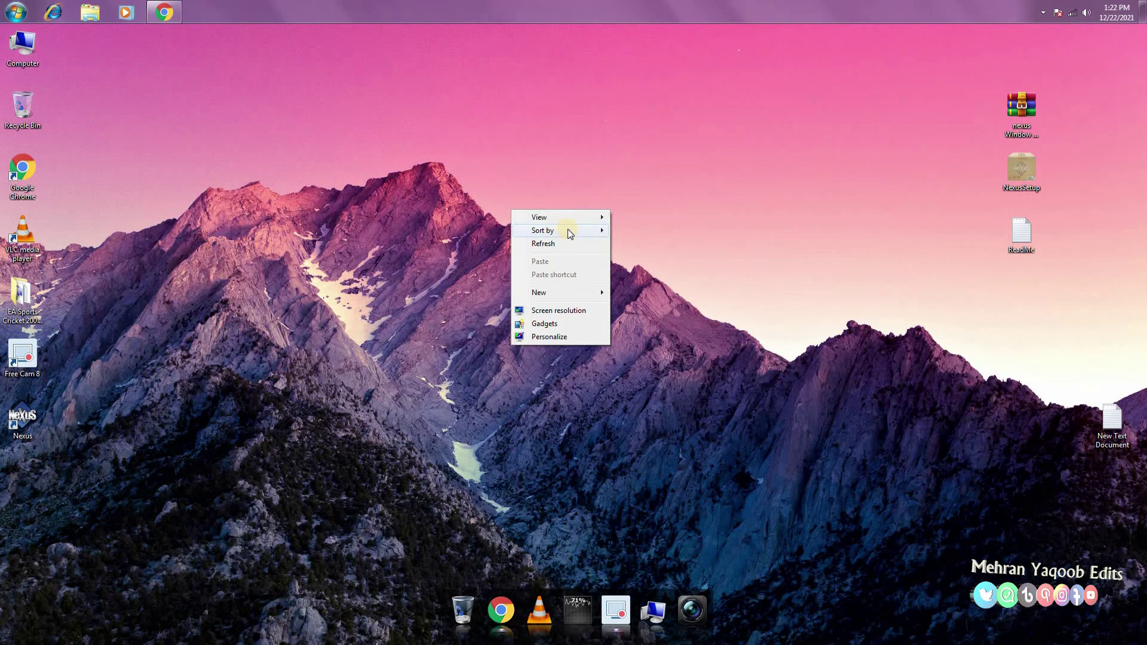
mouse_move(568, 231)
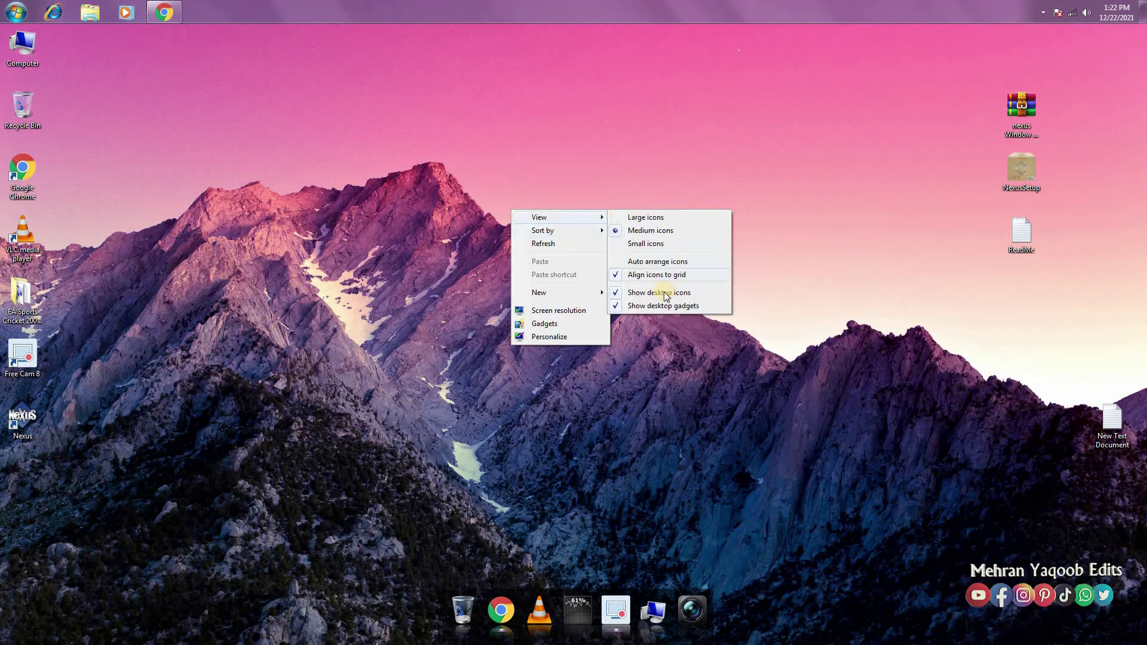
click(663, 292)
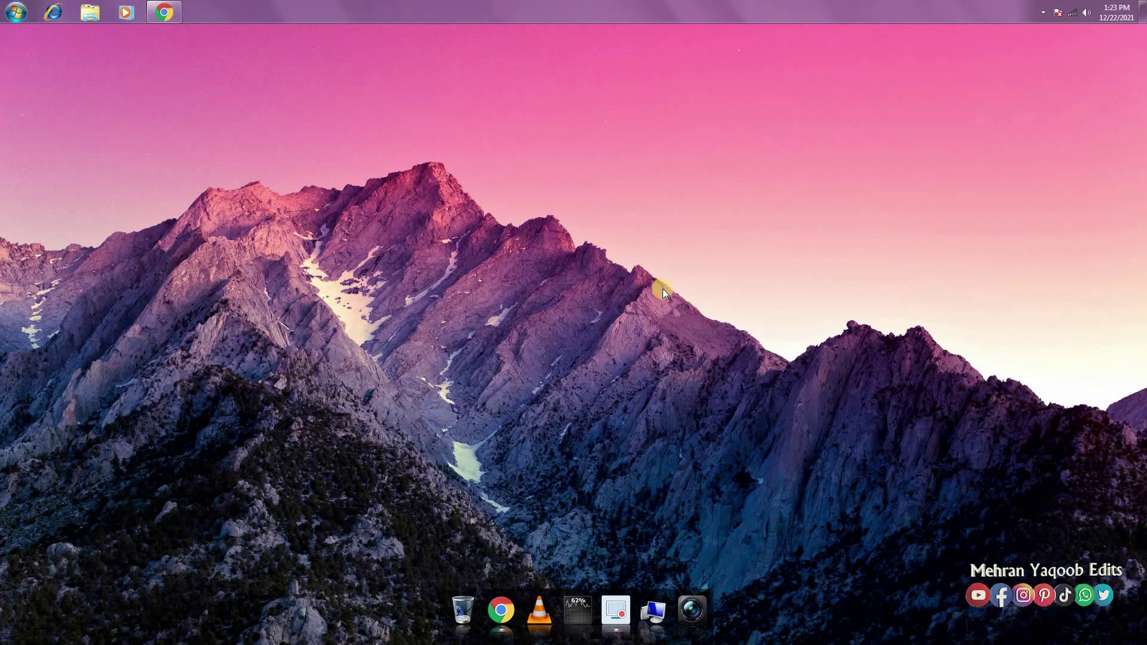
right_click(566, 635)
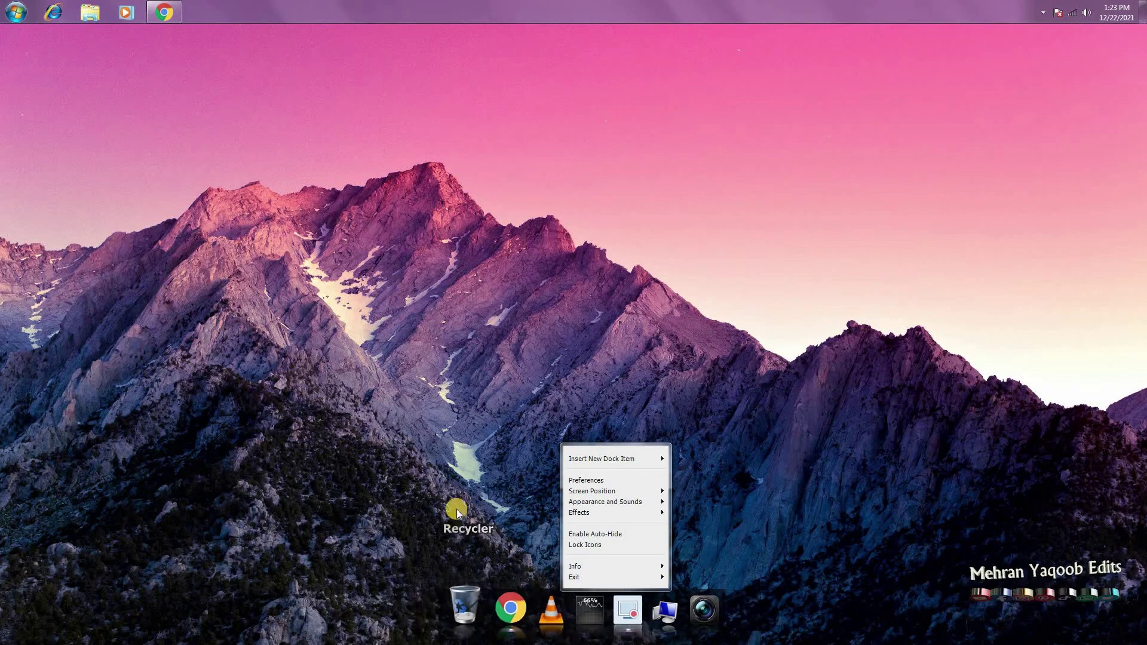
click(463, 412)
right_click(498, 298)
click(526, 331)
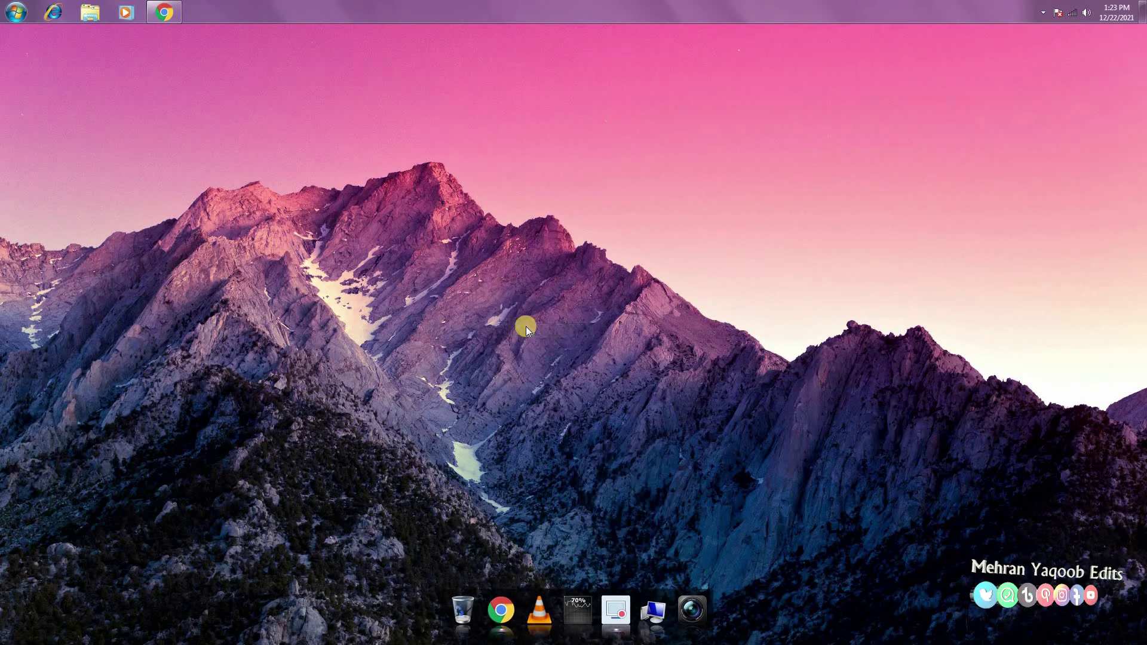